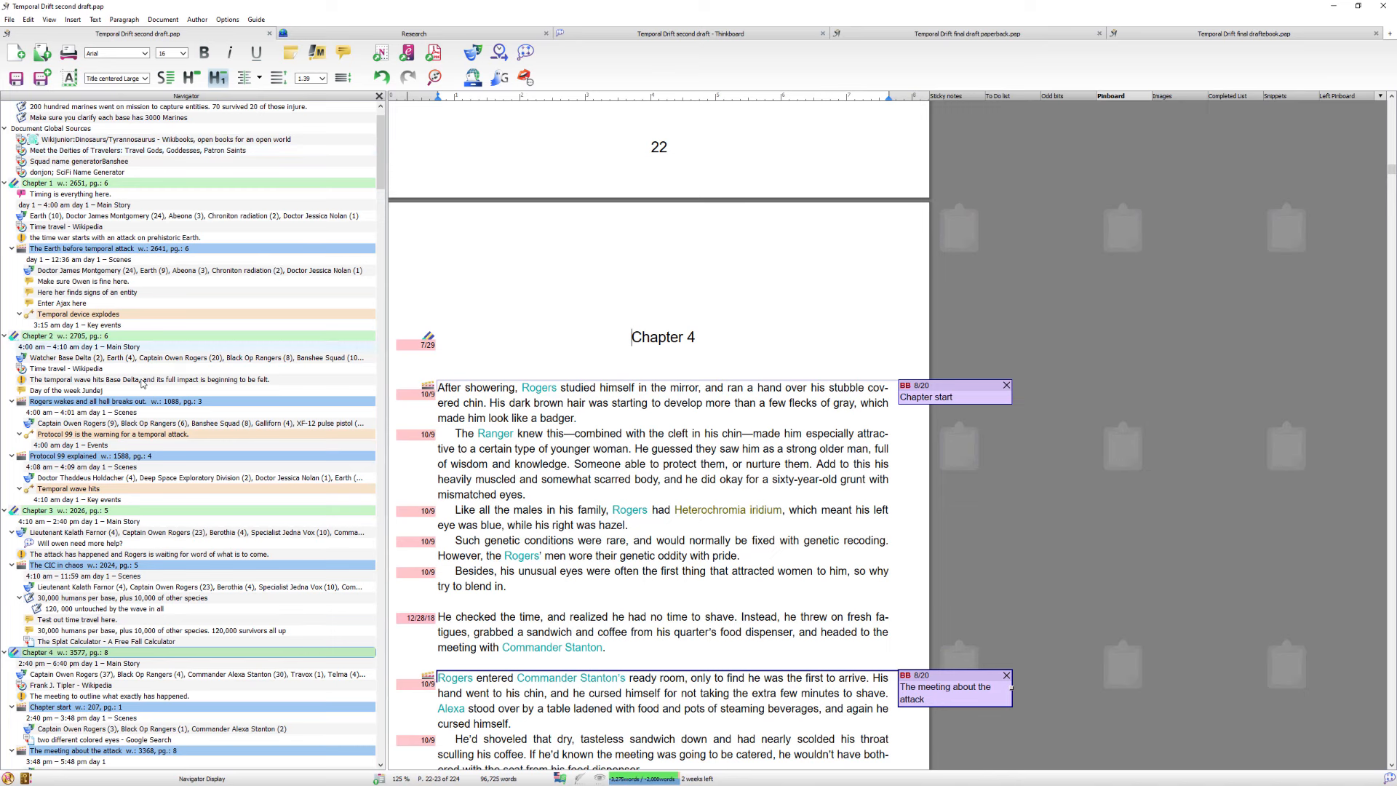
Open the "Time travel - Wikipedia" research entry under Chapter 2, view its source in the web browser, and close the page
left_click(94, 369)
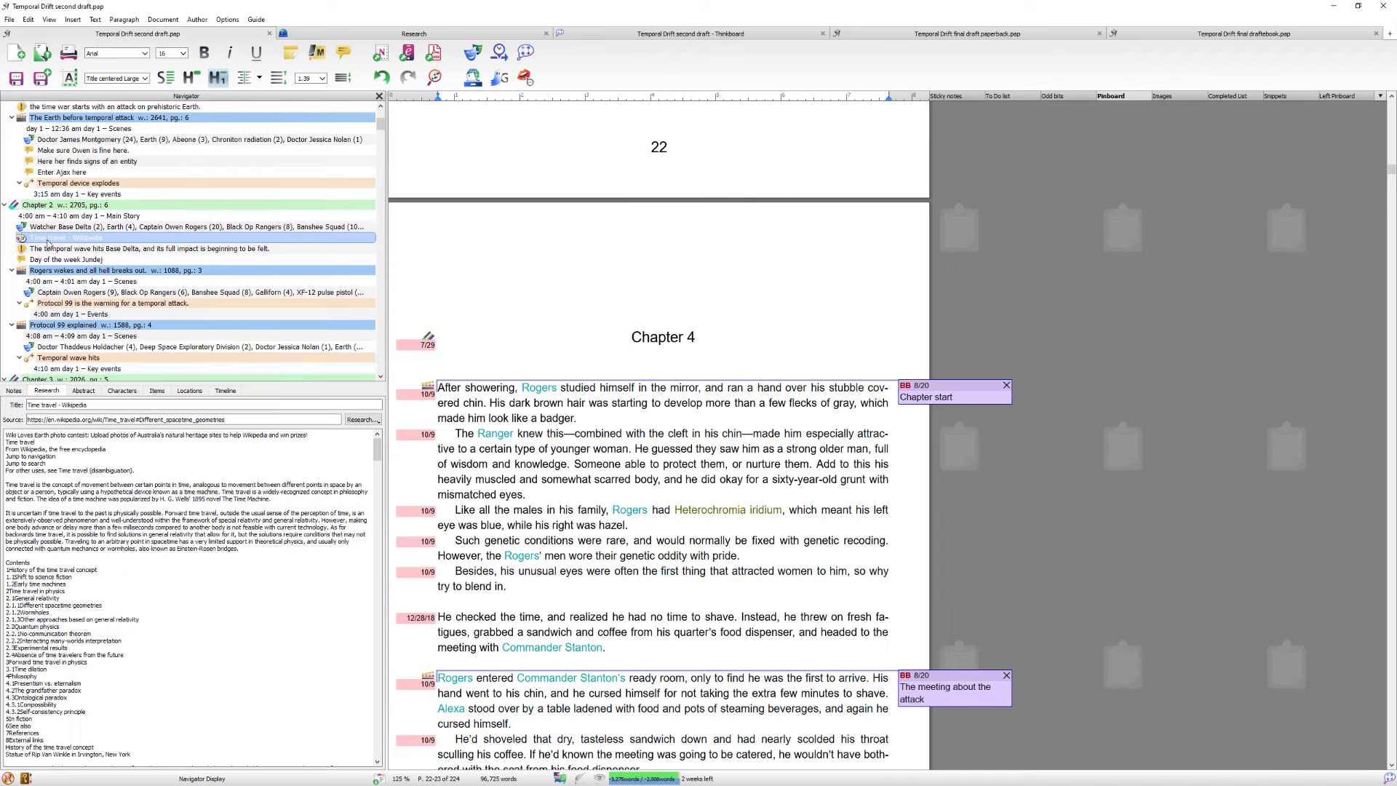
left_click(373, 422)
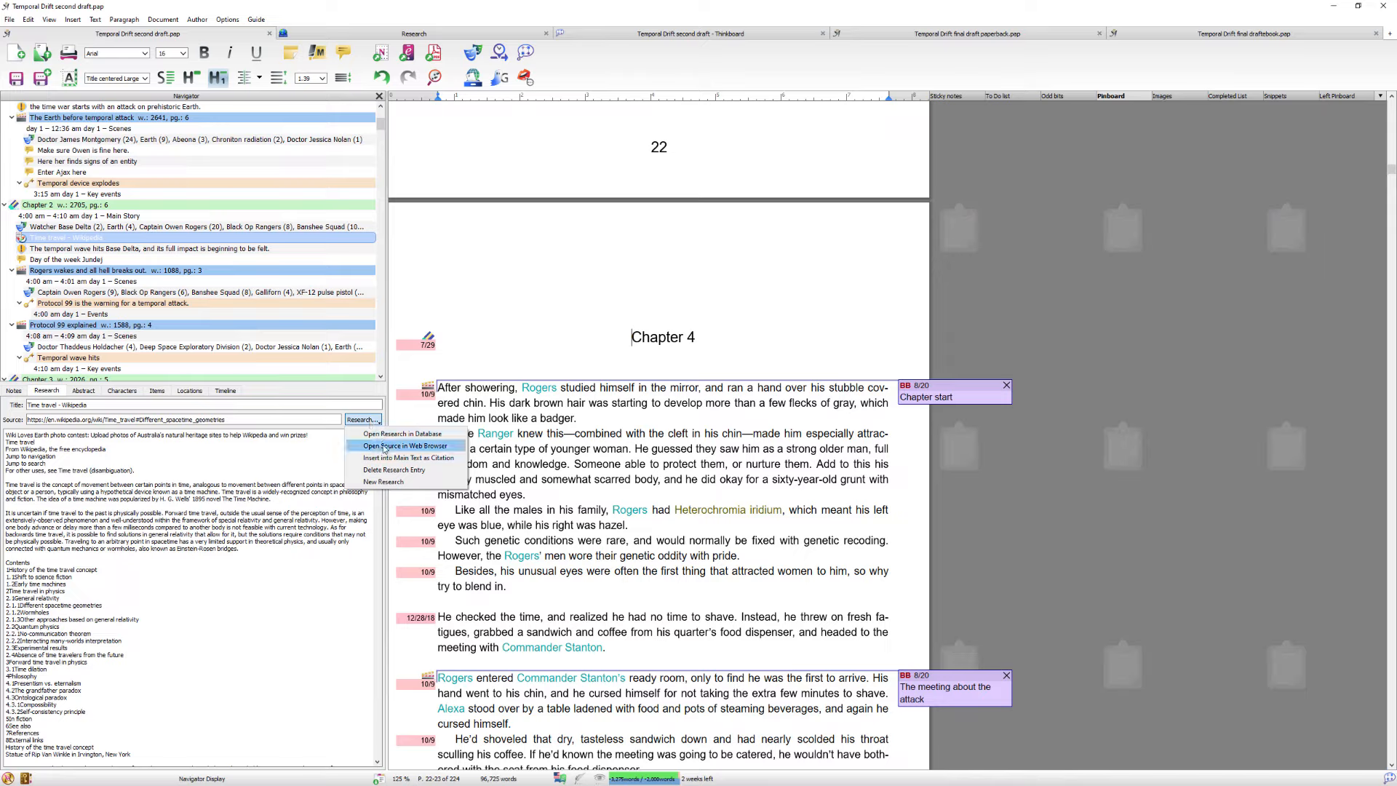
left_click(385, 447)
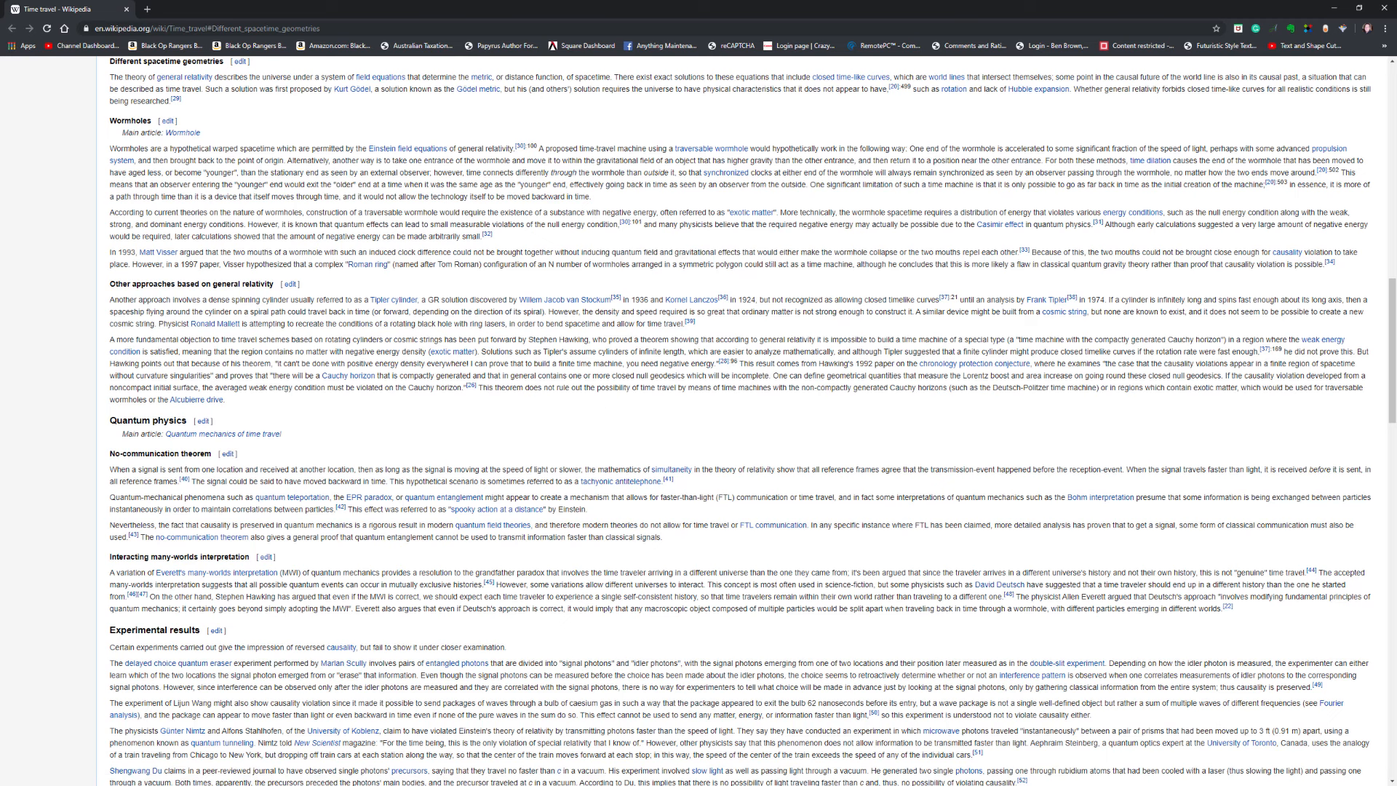
left_click(1385, 9)
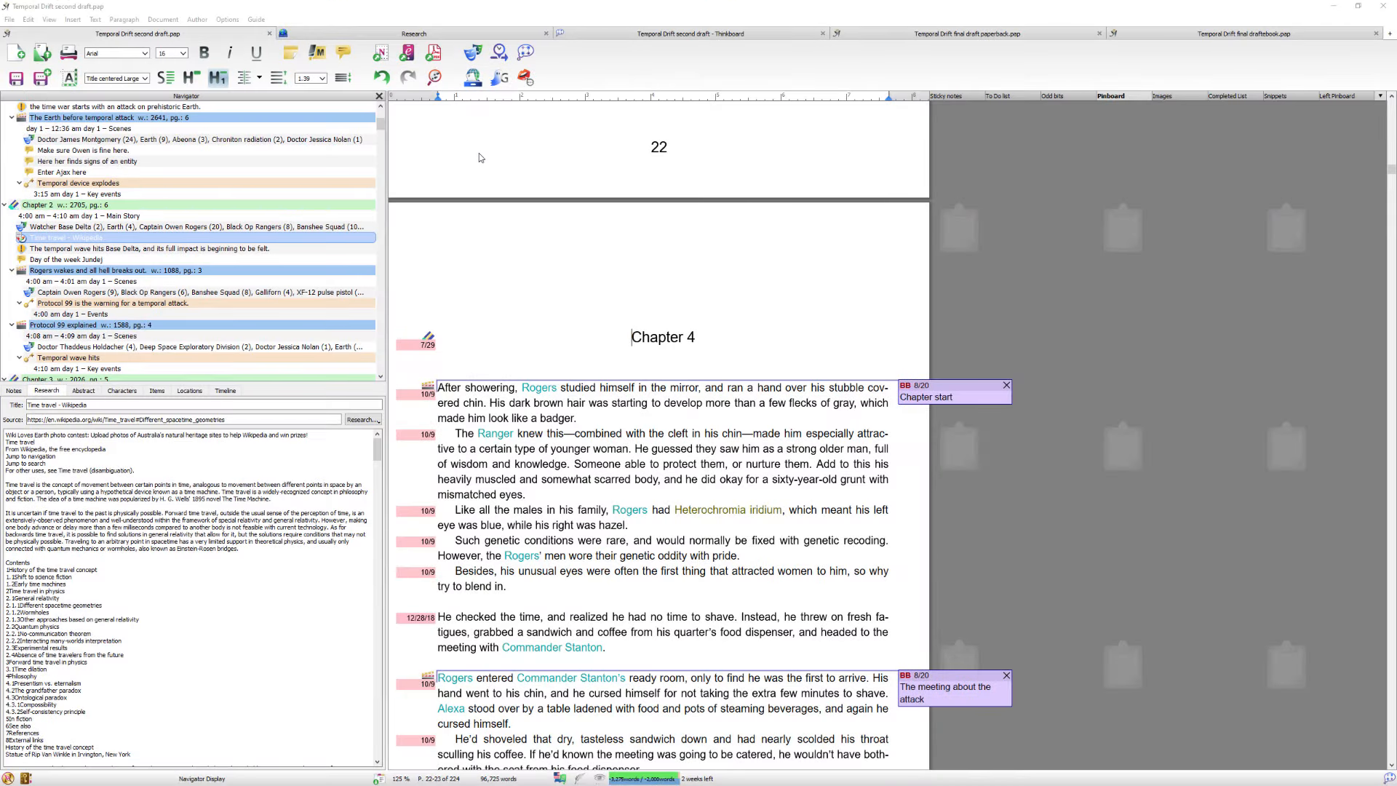
View the character database table and return to the second draft manuscript
left_click(473, 56)
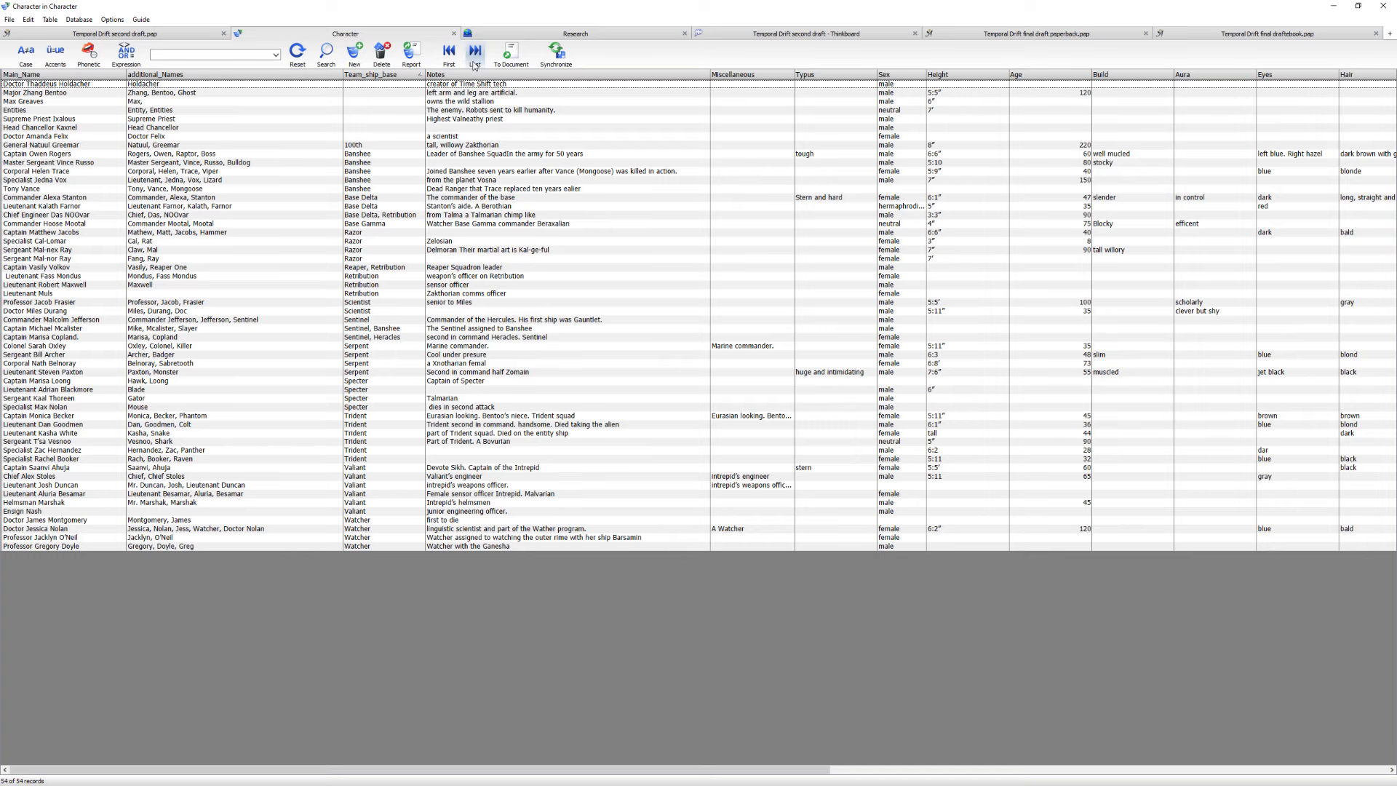
left_click(50, 21)
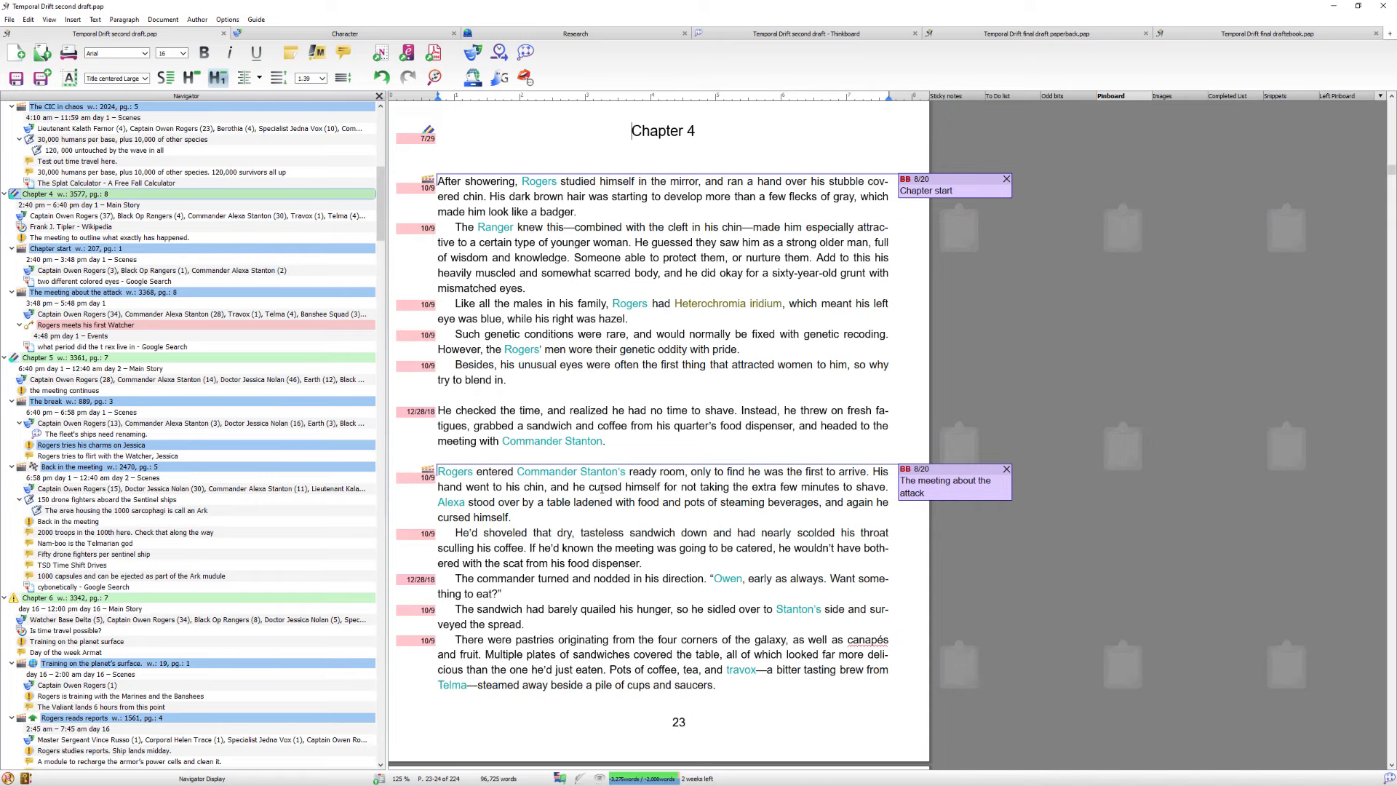
Open the character record behind the colonel's linked name on page 24, review it, and return to the second draft
scroll(595, 491, "down", 3)
scroll(595, 491, "down", 3)
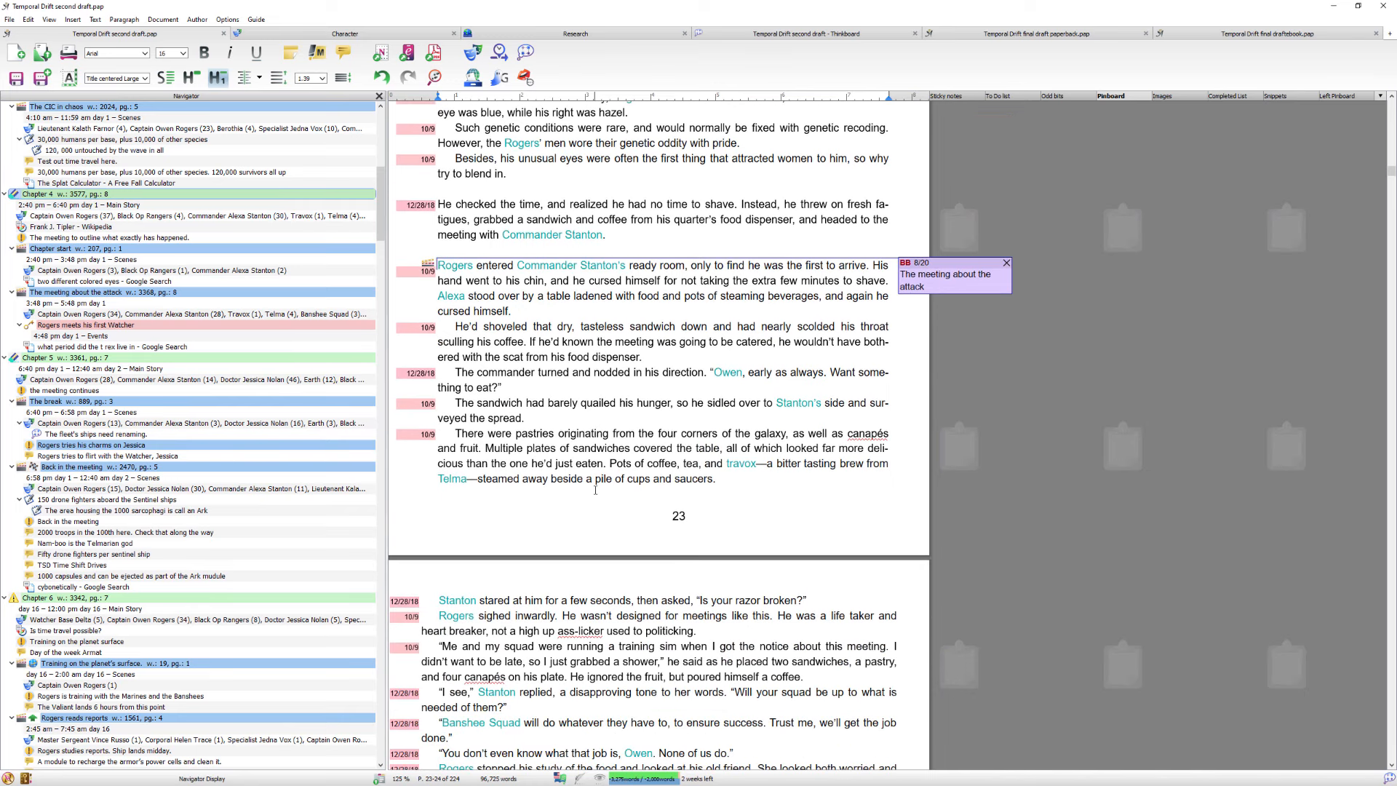
scroll(596, 490, "down", 6)
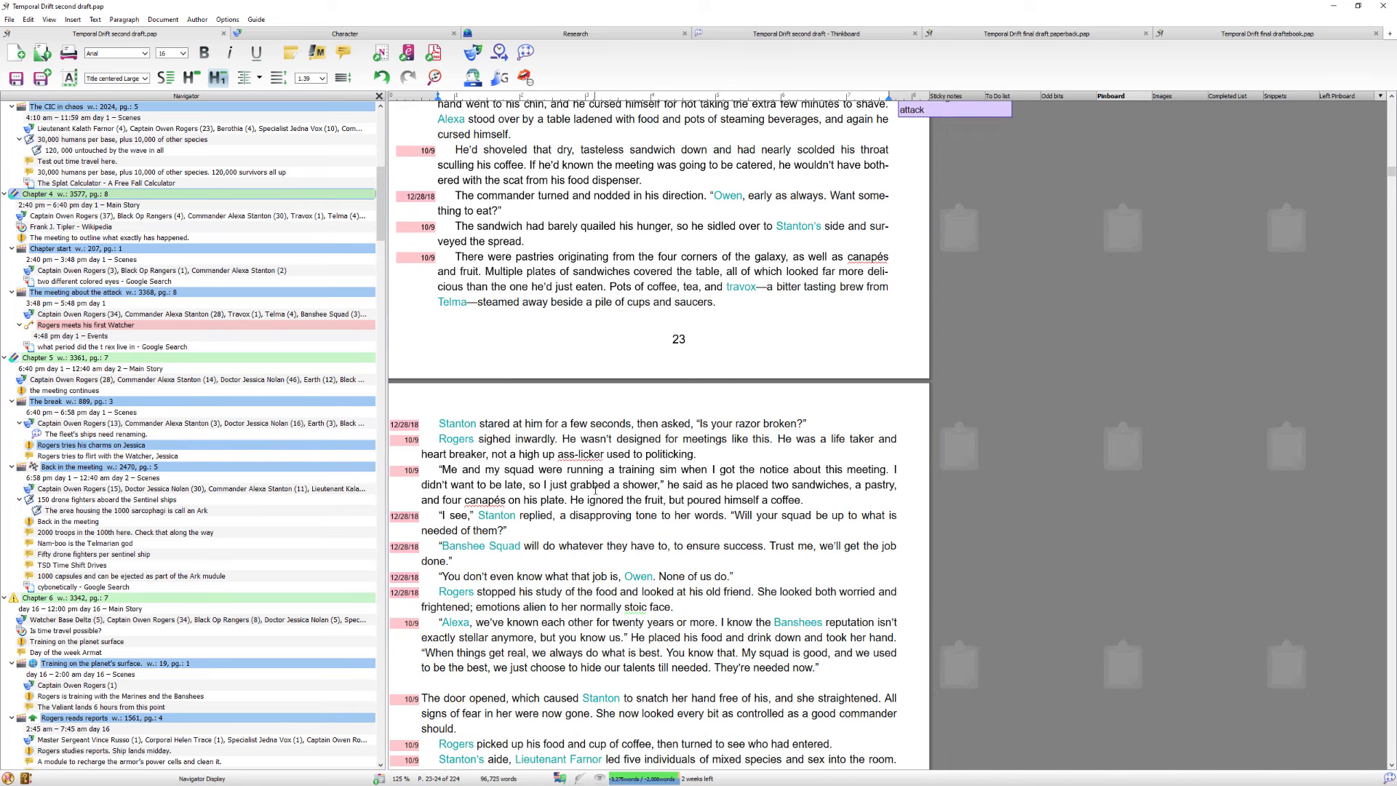
scroll(595, 489, "down", 2)
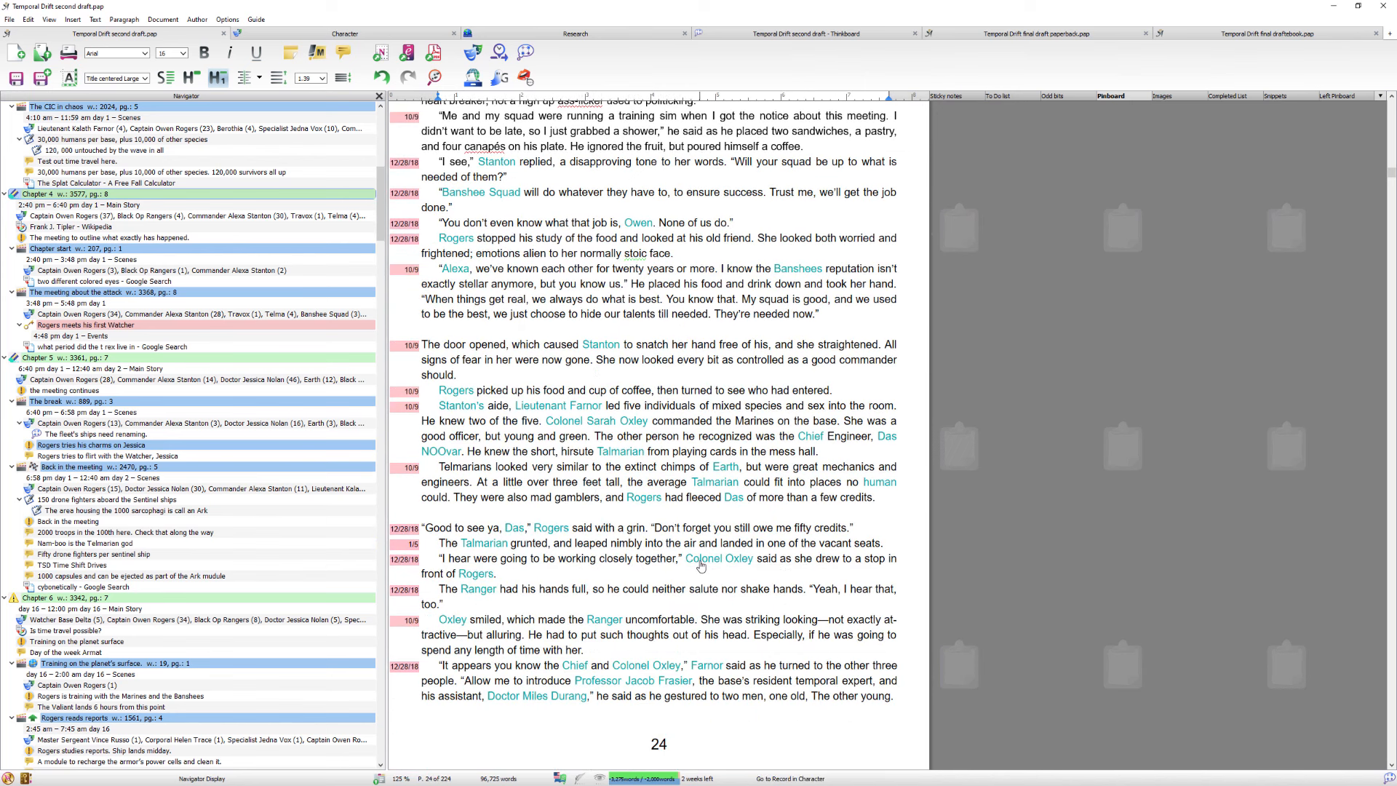
right_click(701, 563)
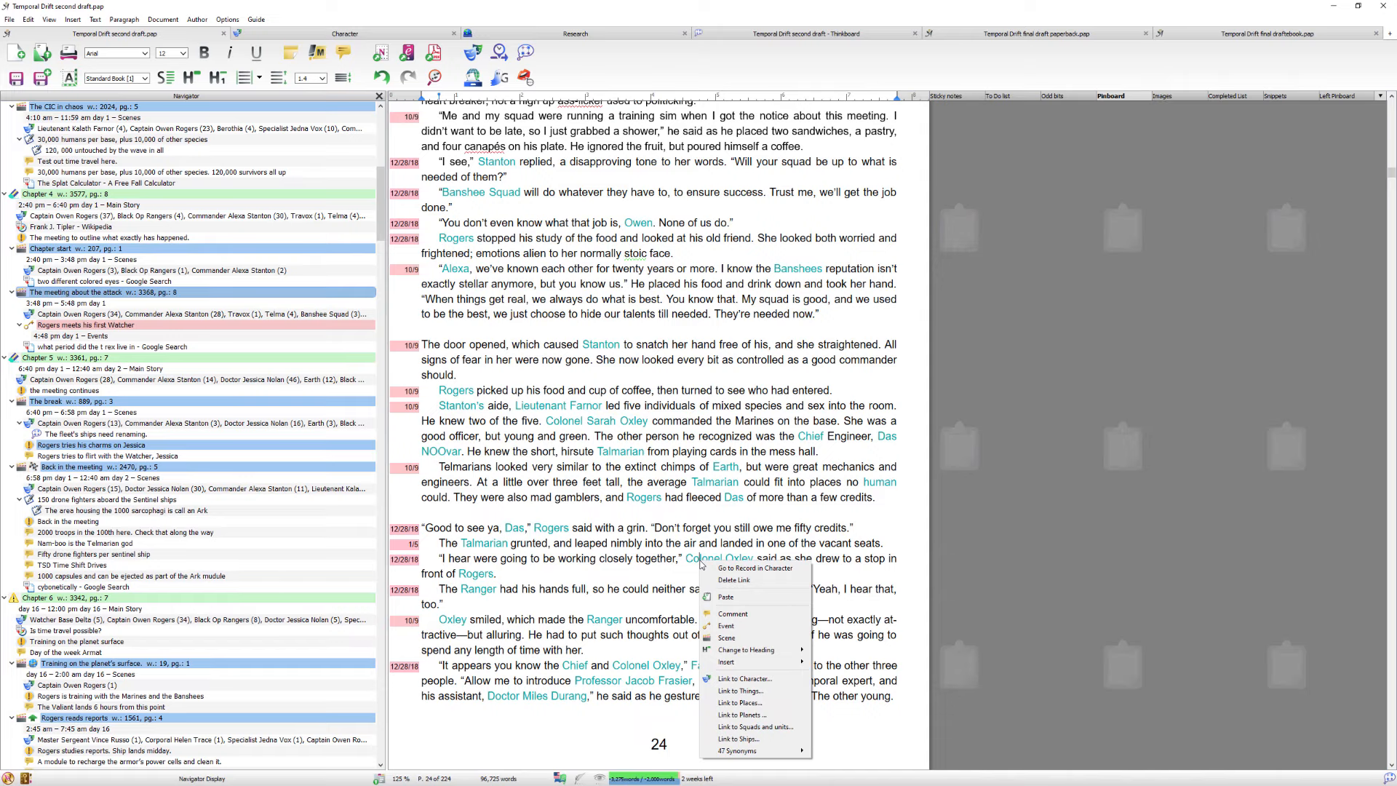
left_click(723, 569)
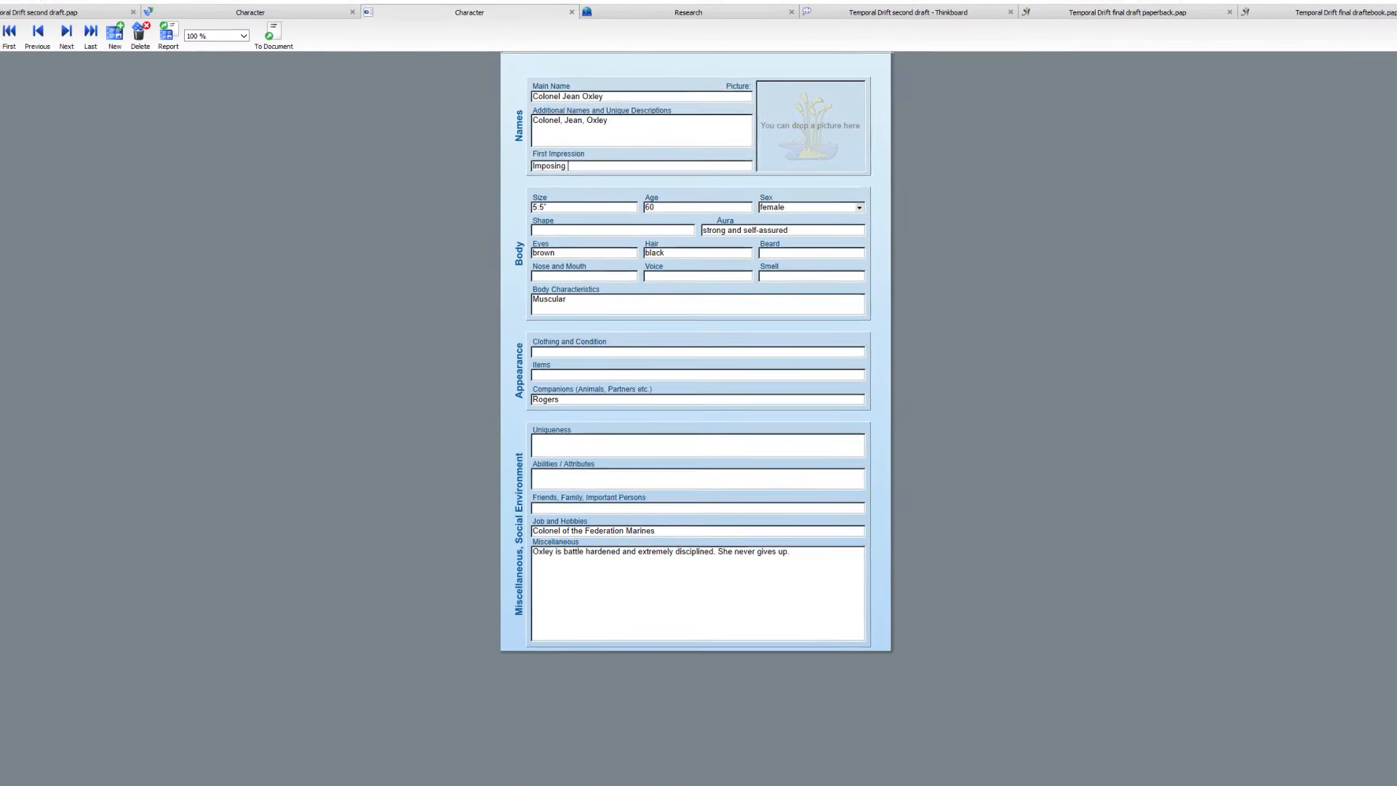
left_click(104, 13)
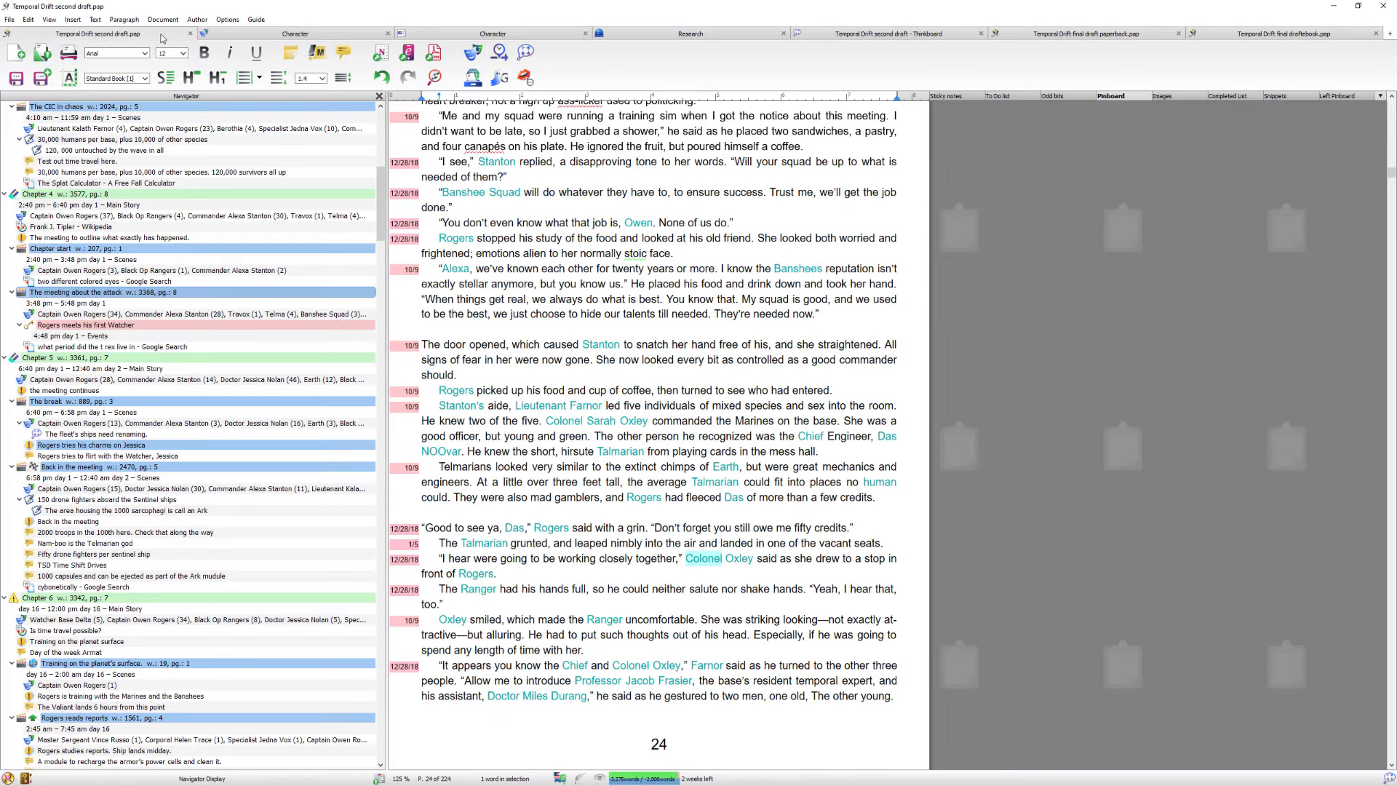
Jump to Chapter 6 in the manuscript and on to its "Rogers reads reports" scene
scroll(174, 489, "down", 8)
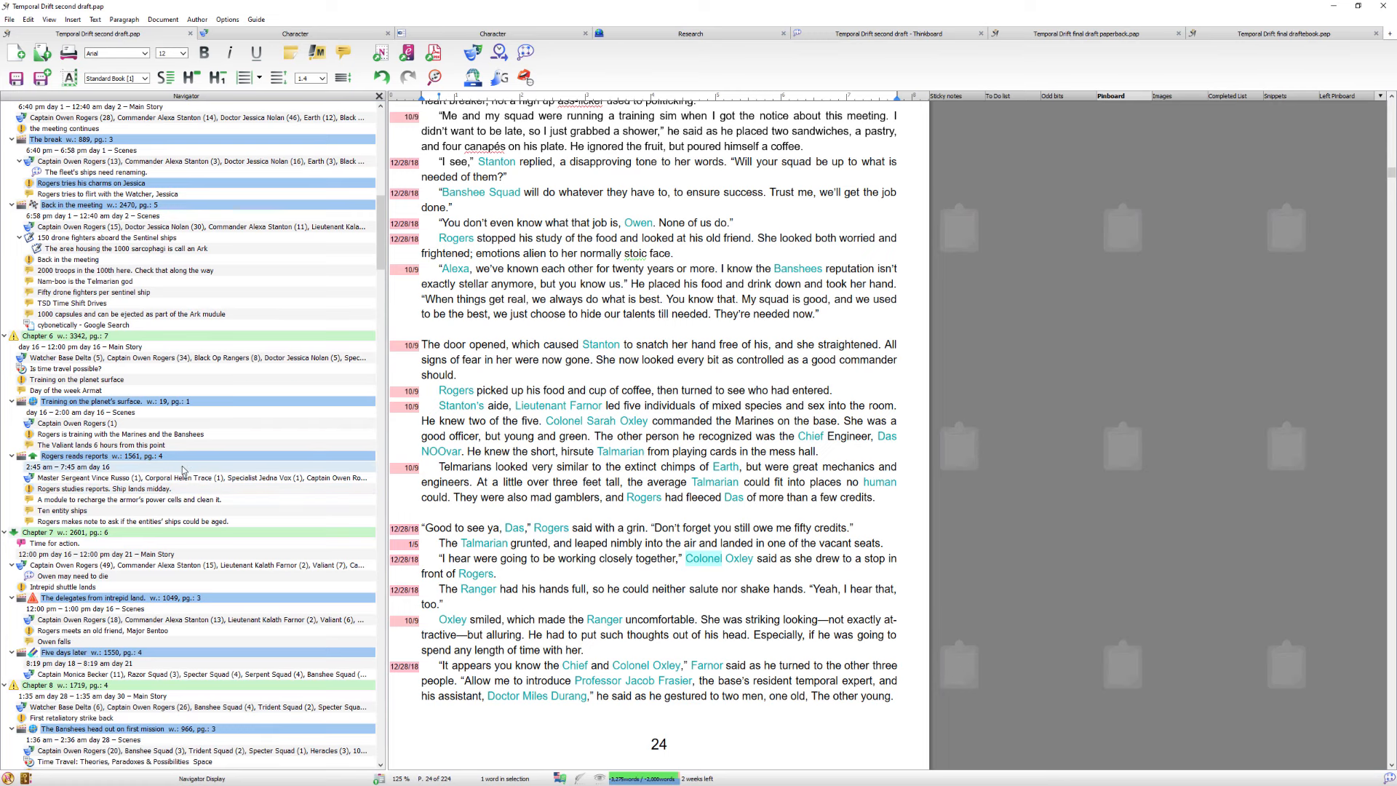
left_click(197, 338)
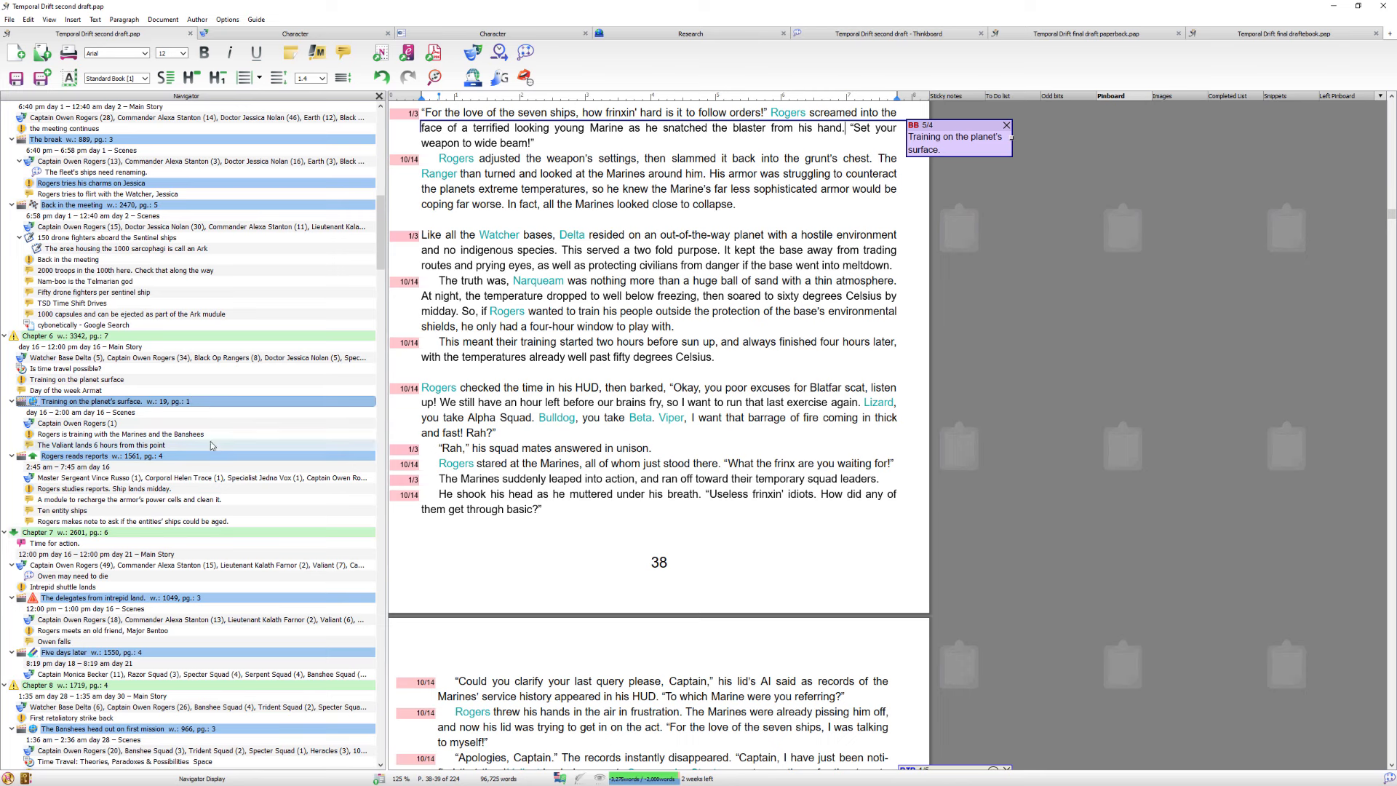
left_click(109, 456)
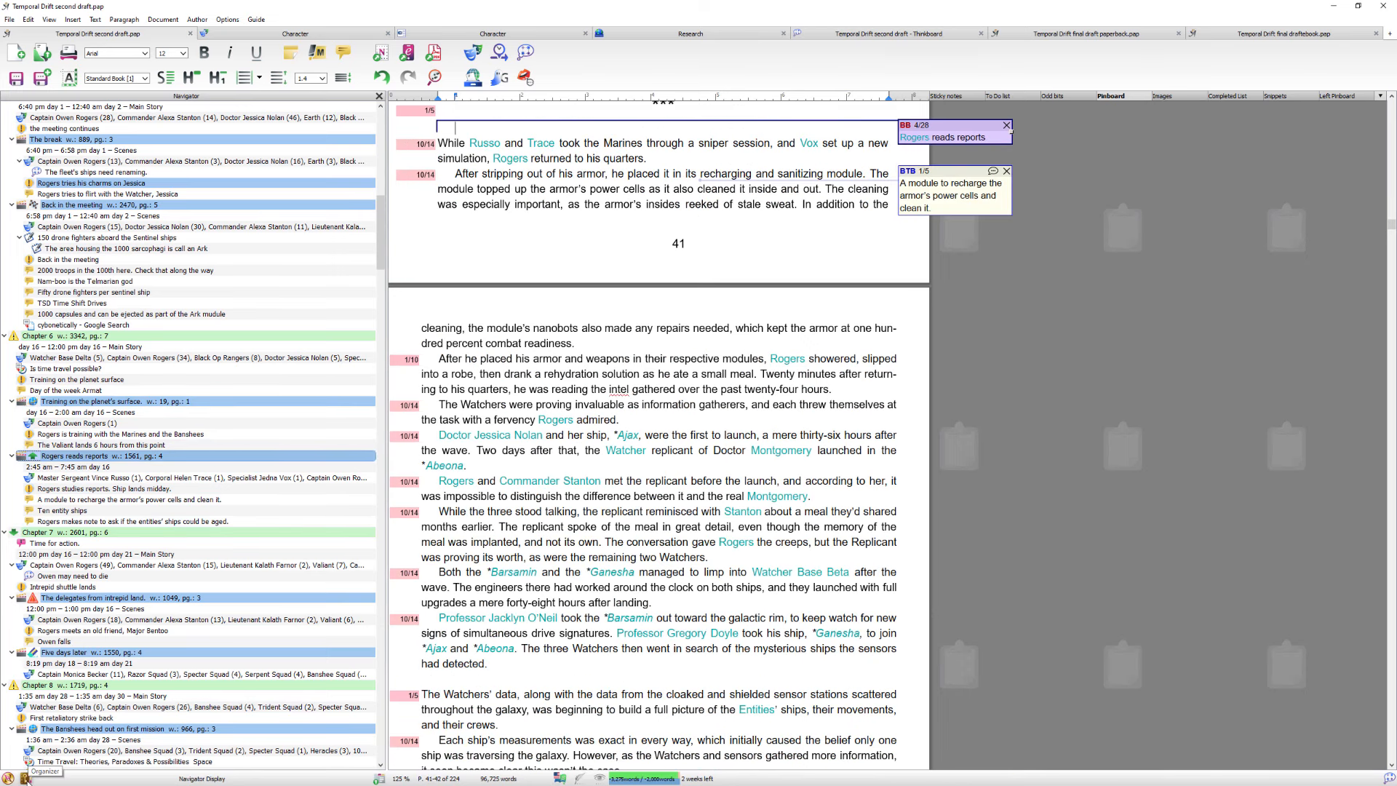
Open the Organizer, view it in a separate window and as a tab, and return to the manuscript
left_click(24, 777)
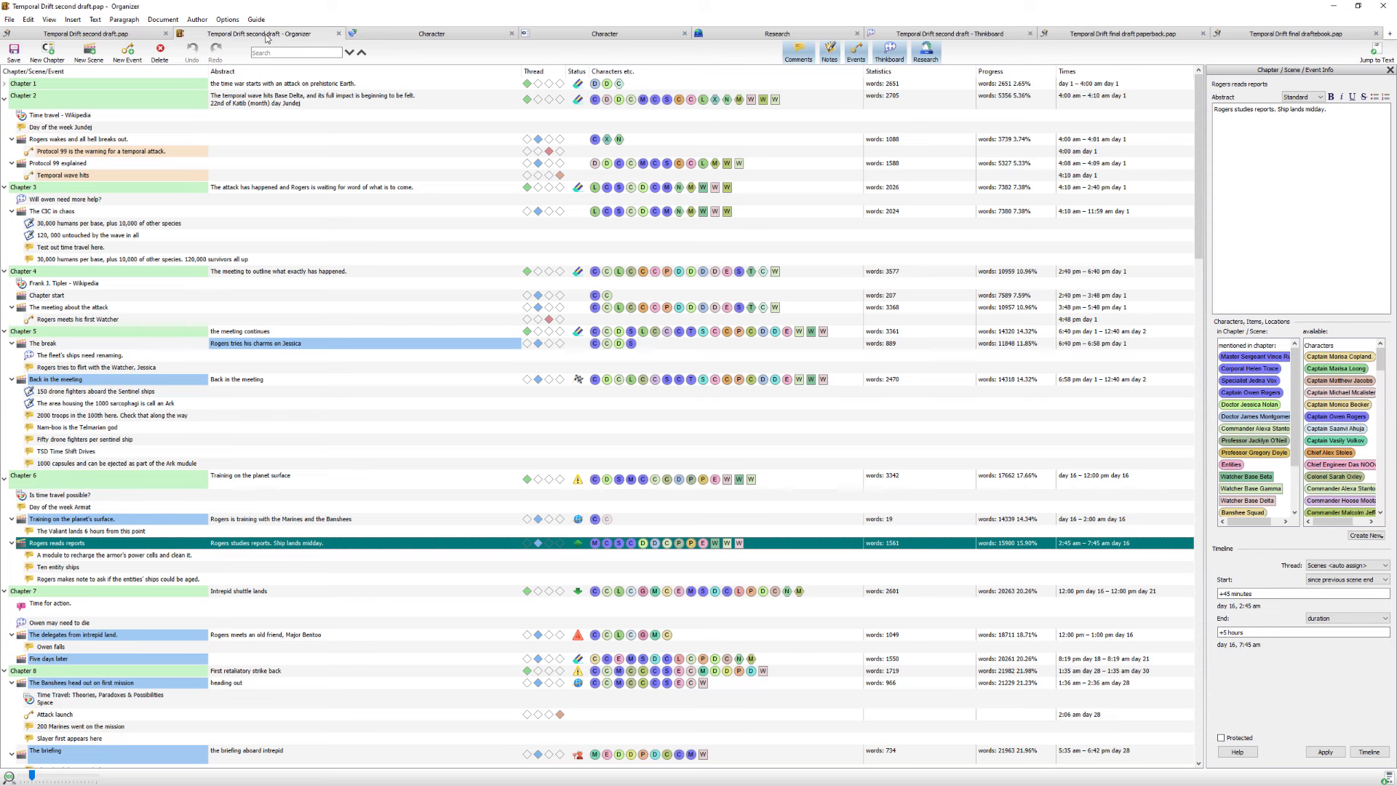
left_click_drag(266, 36, 276, 66)
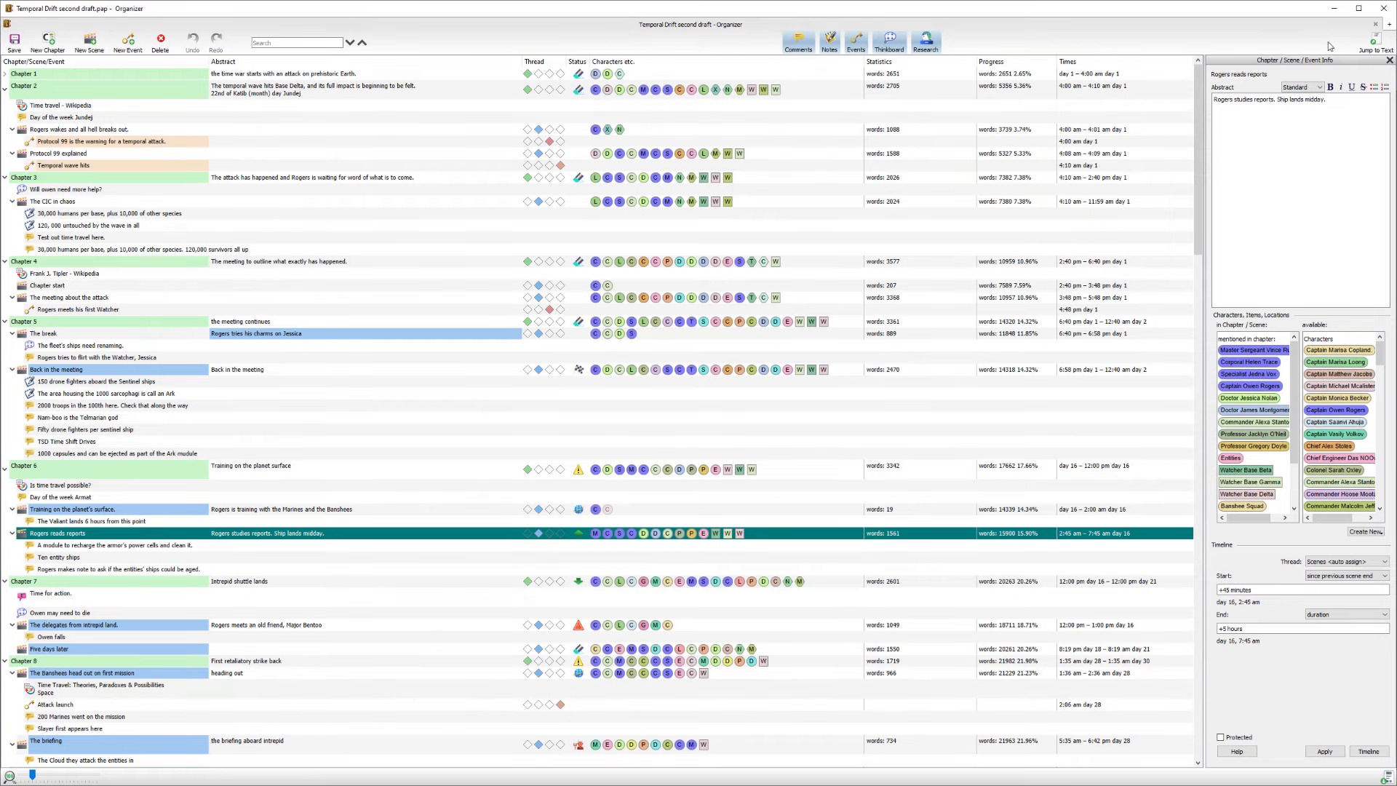
left_click(1376, 24)
left_click(25, 778)
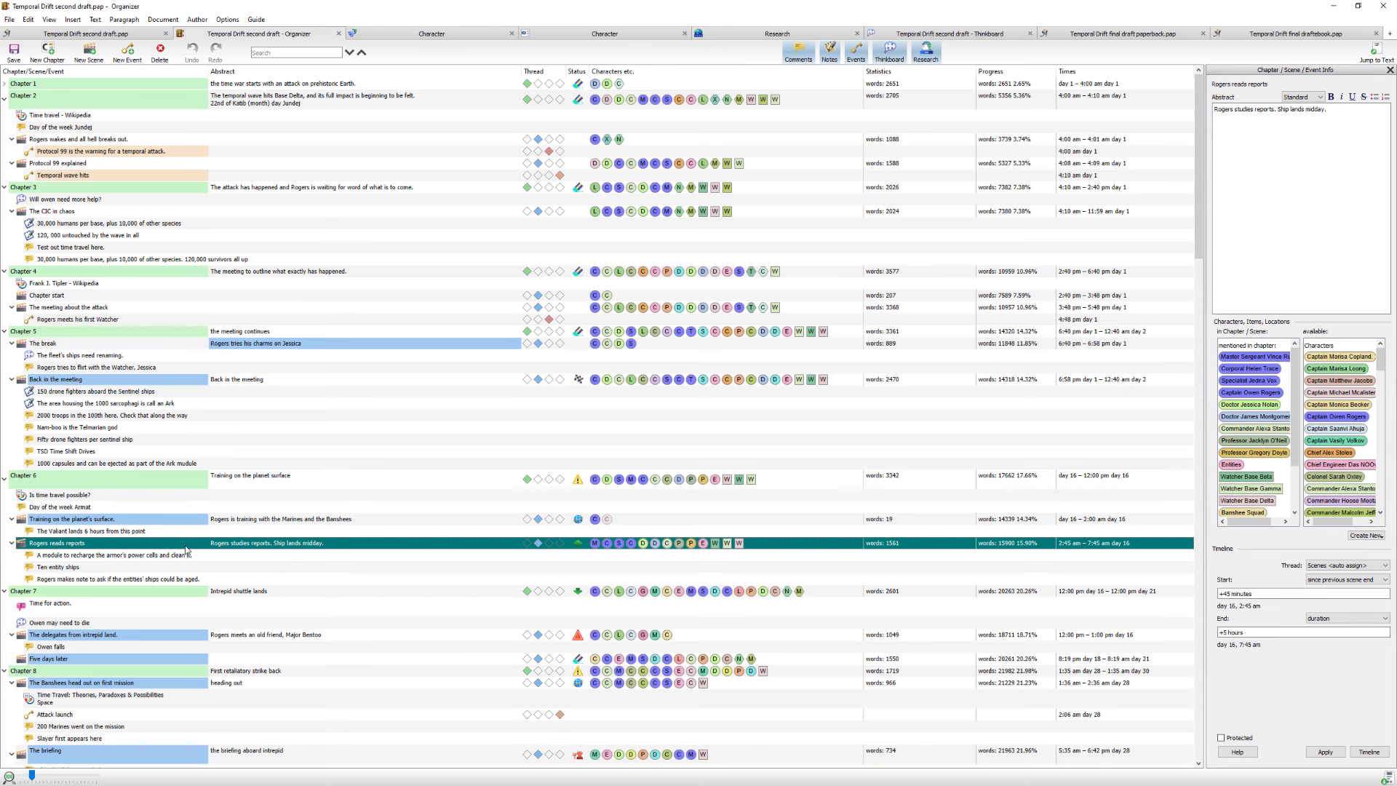
left_click(133, 34)
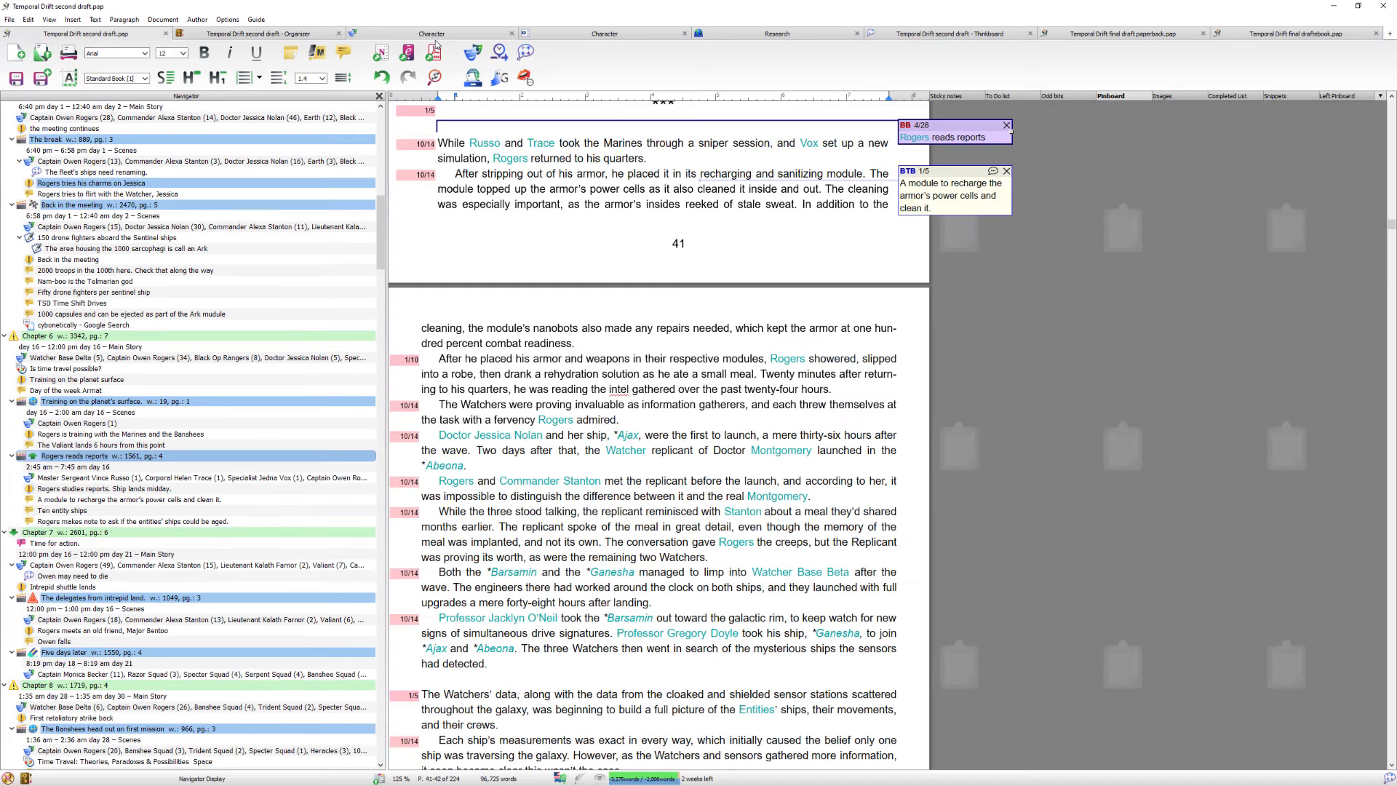
Open the Timeline, inspect Chapters 12 to 23 up close, show the whole timeline again, and return to the manuscript
left_click(502, 53)
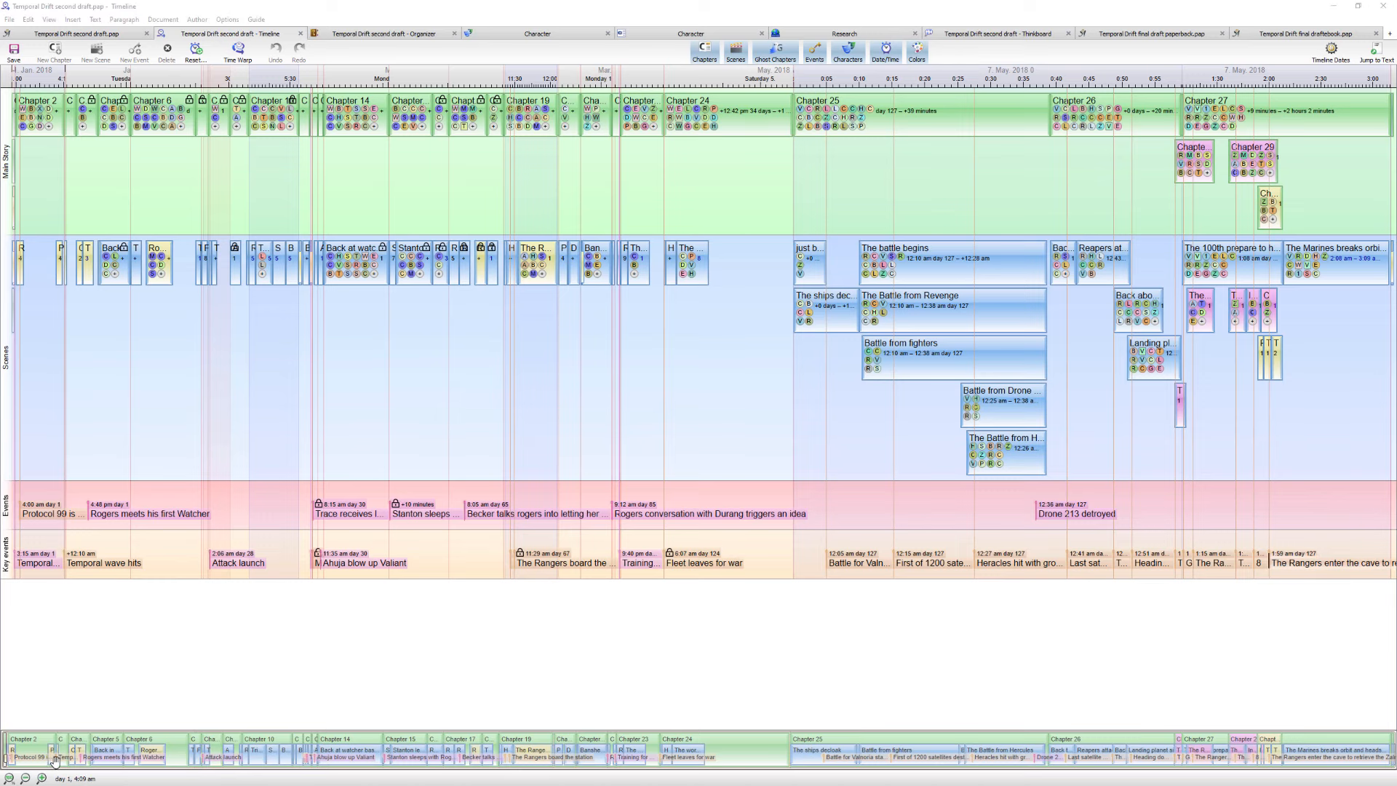
left_click(42, 778)
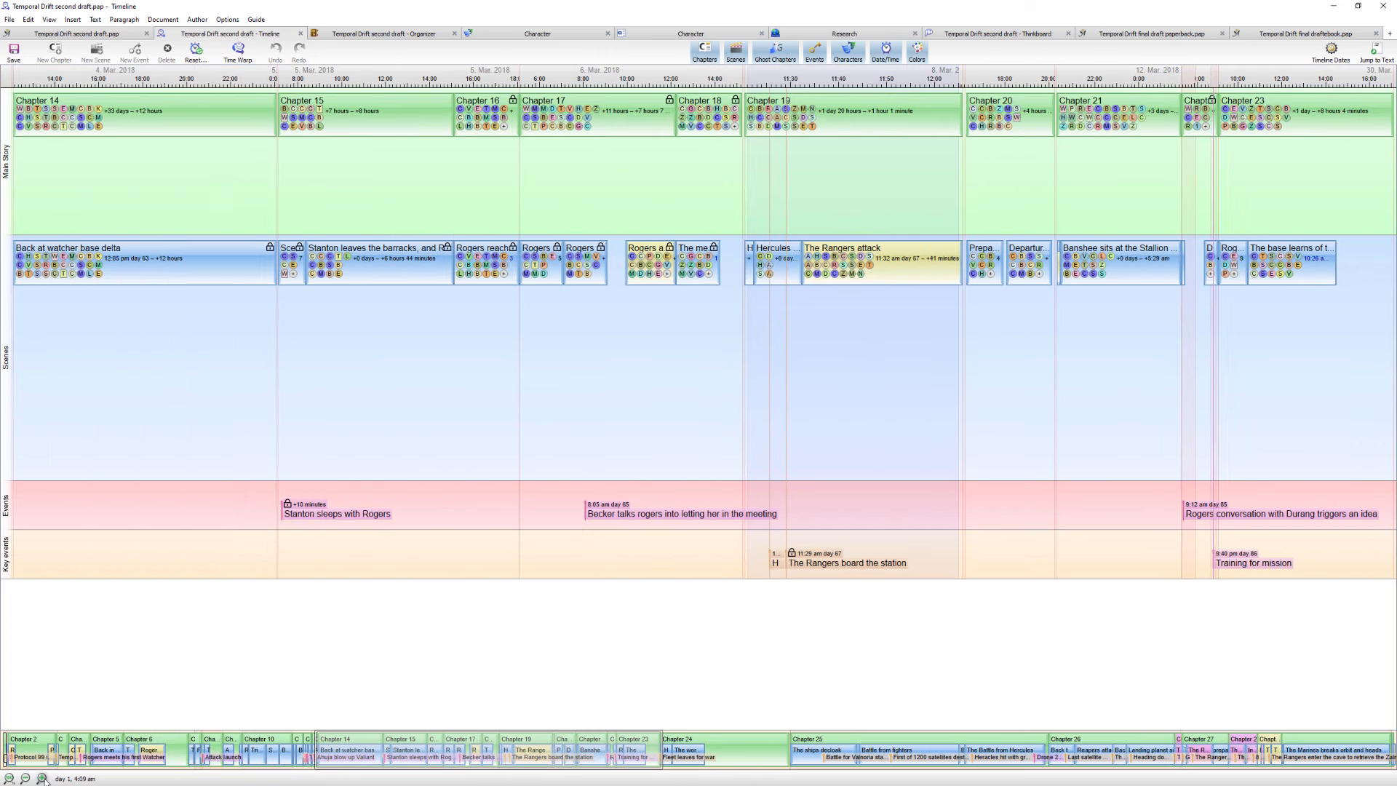
left_click_drag(538, 758, 513, 756)
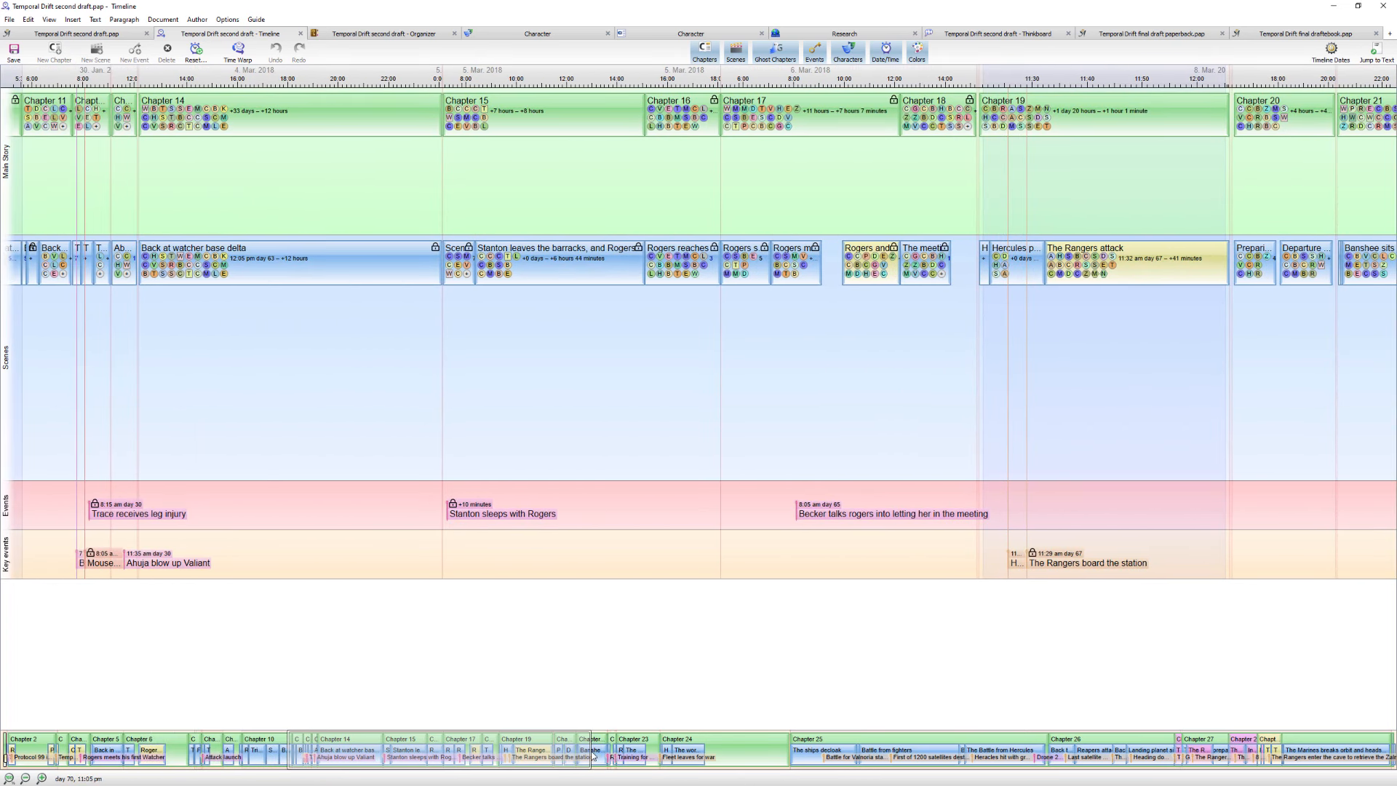
left_click_drag(588, 749, 391, 752)
left_click_drag(377, 754, 327, 753)
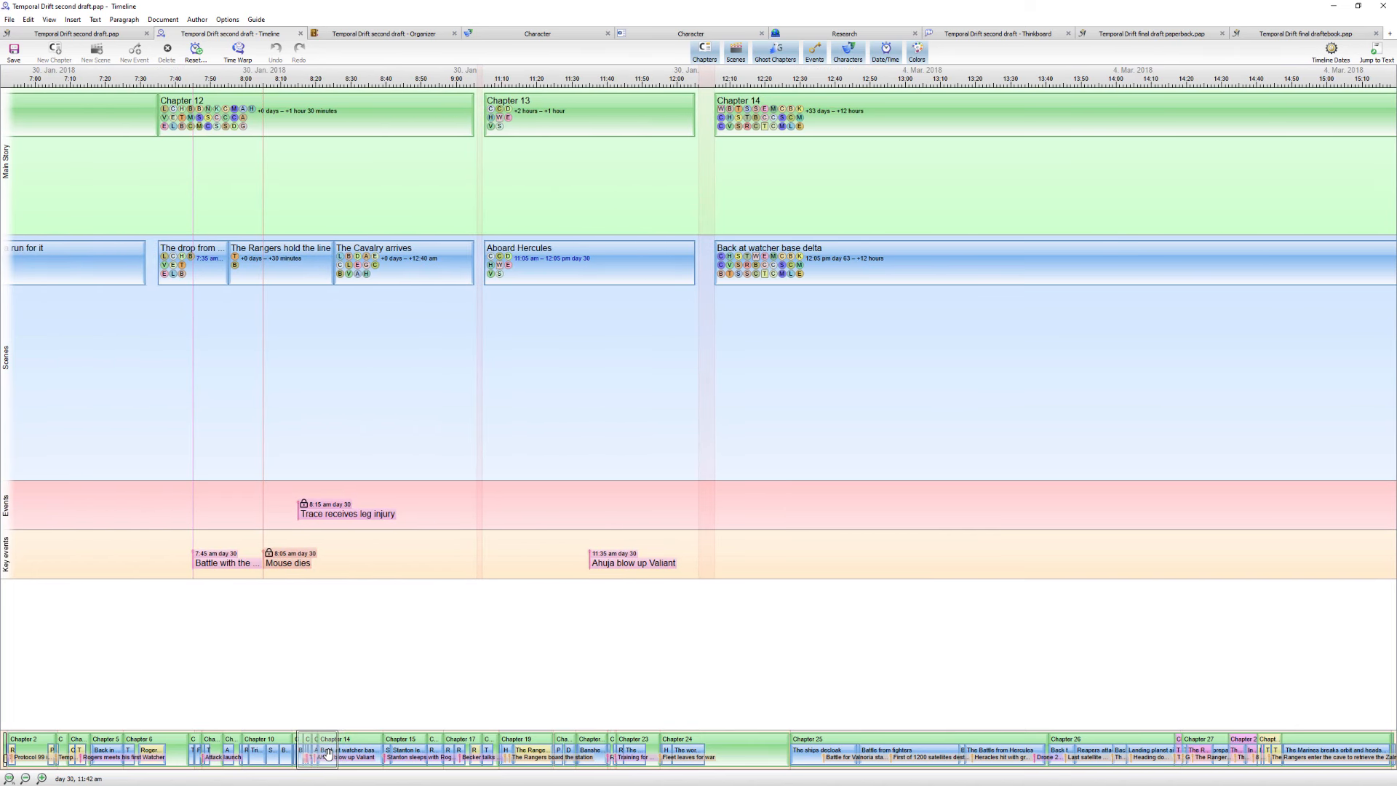
left_click(9, 778)
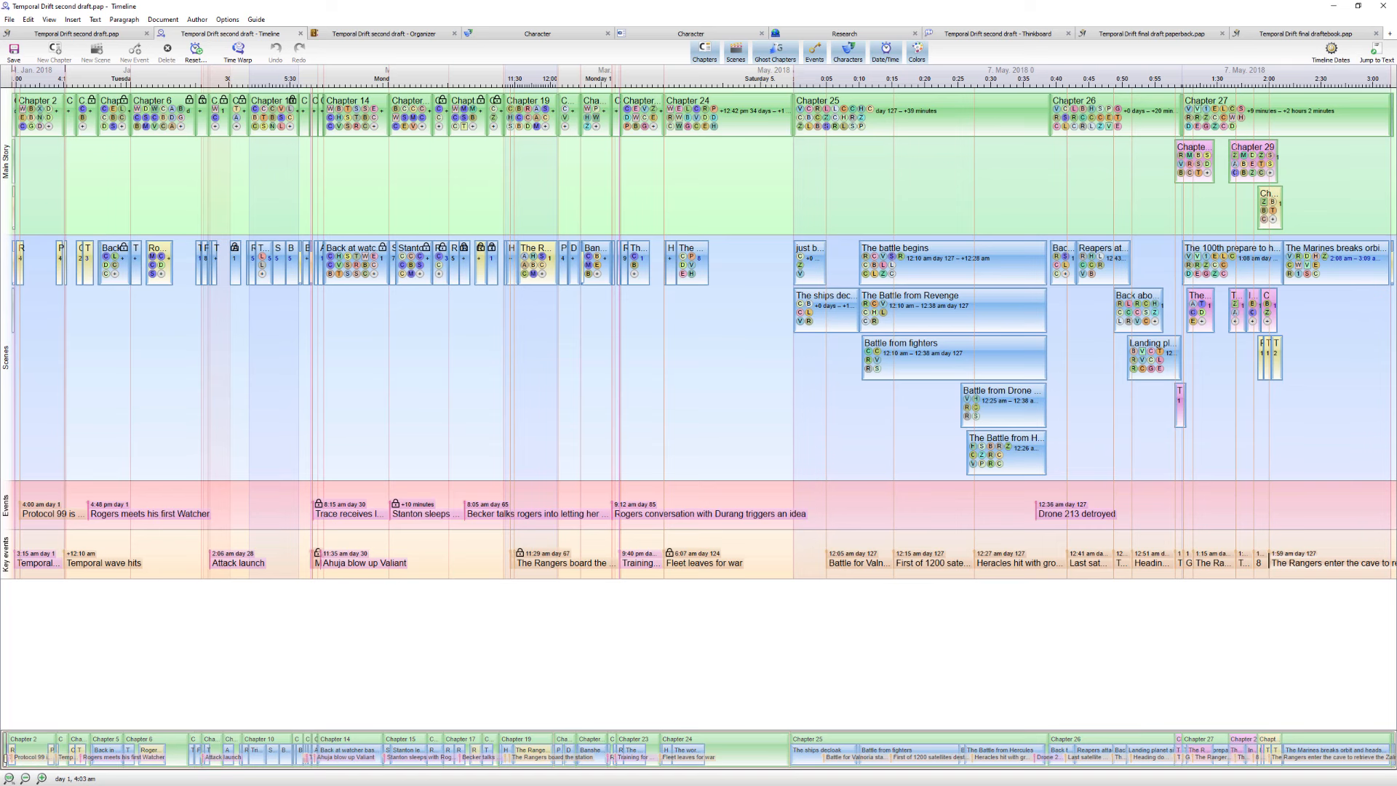
left_click(110, 34)
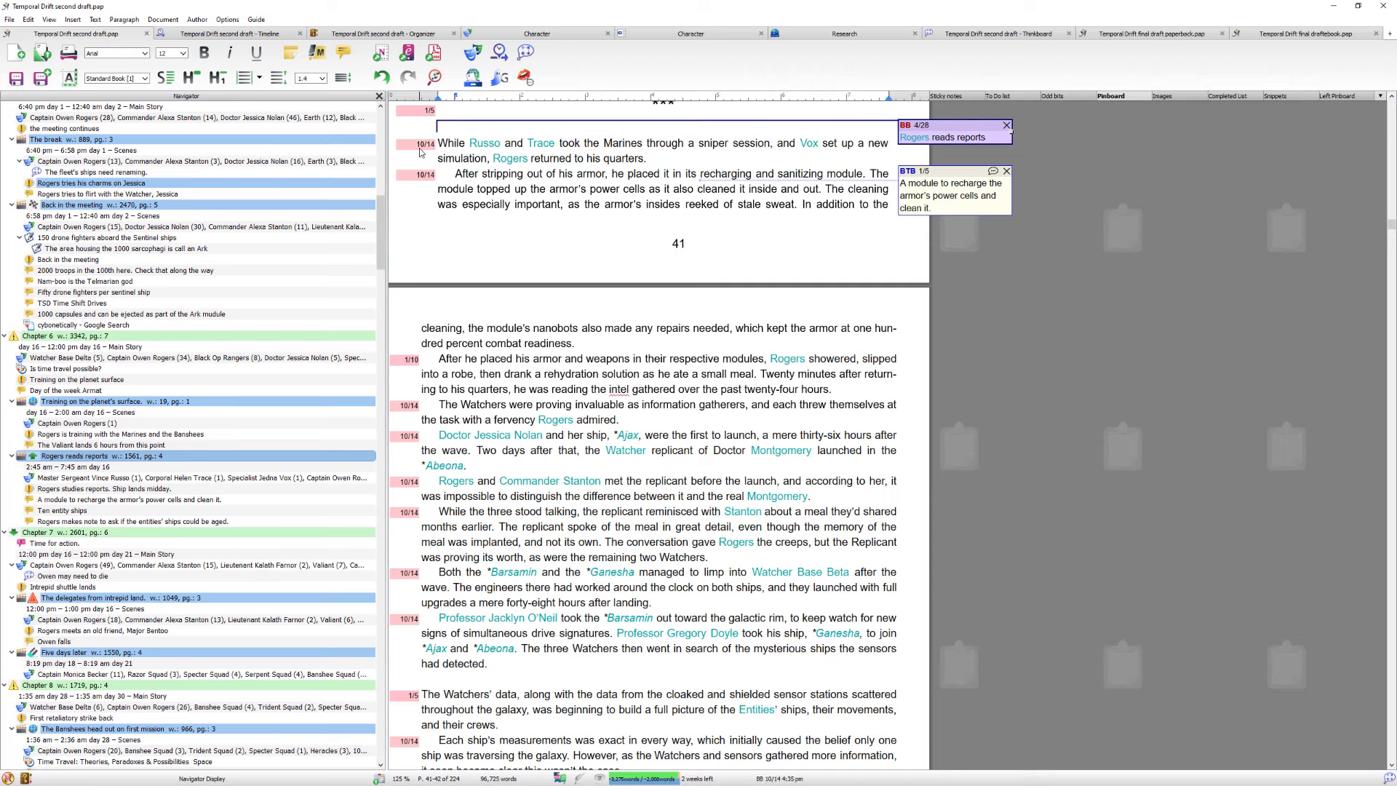
Hide the paragraph timestamps beside the manuscript text and show them again
scroll(421, 149, "up", 2)
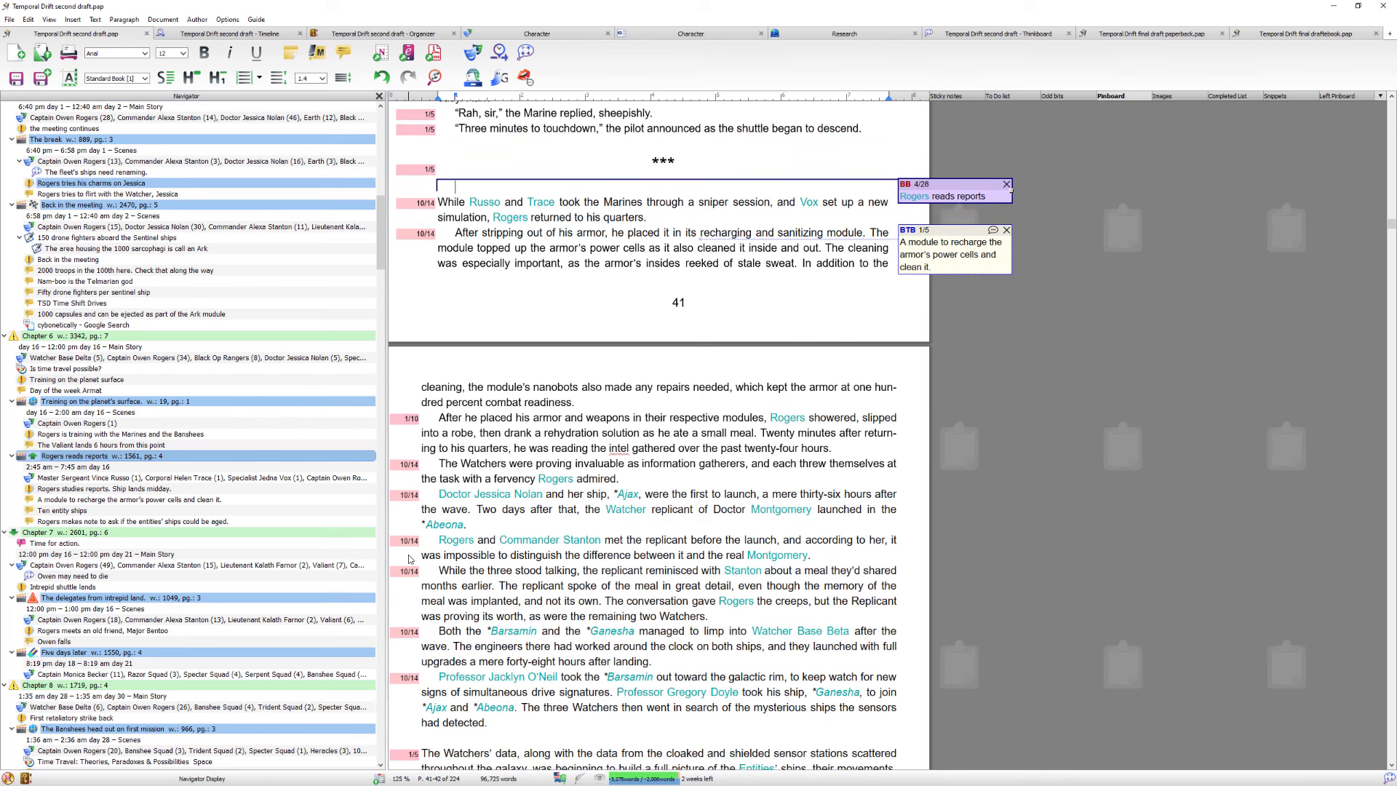
left_click(48, 20)
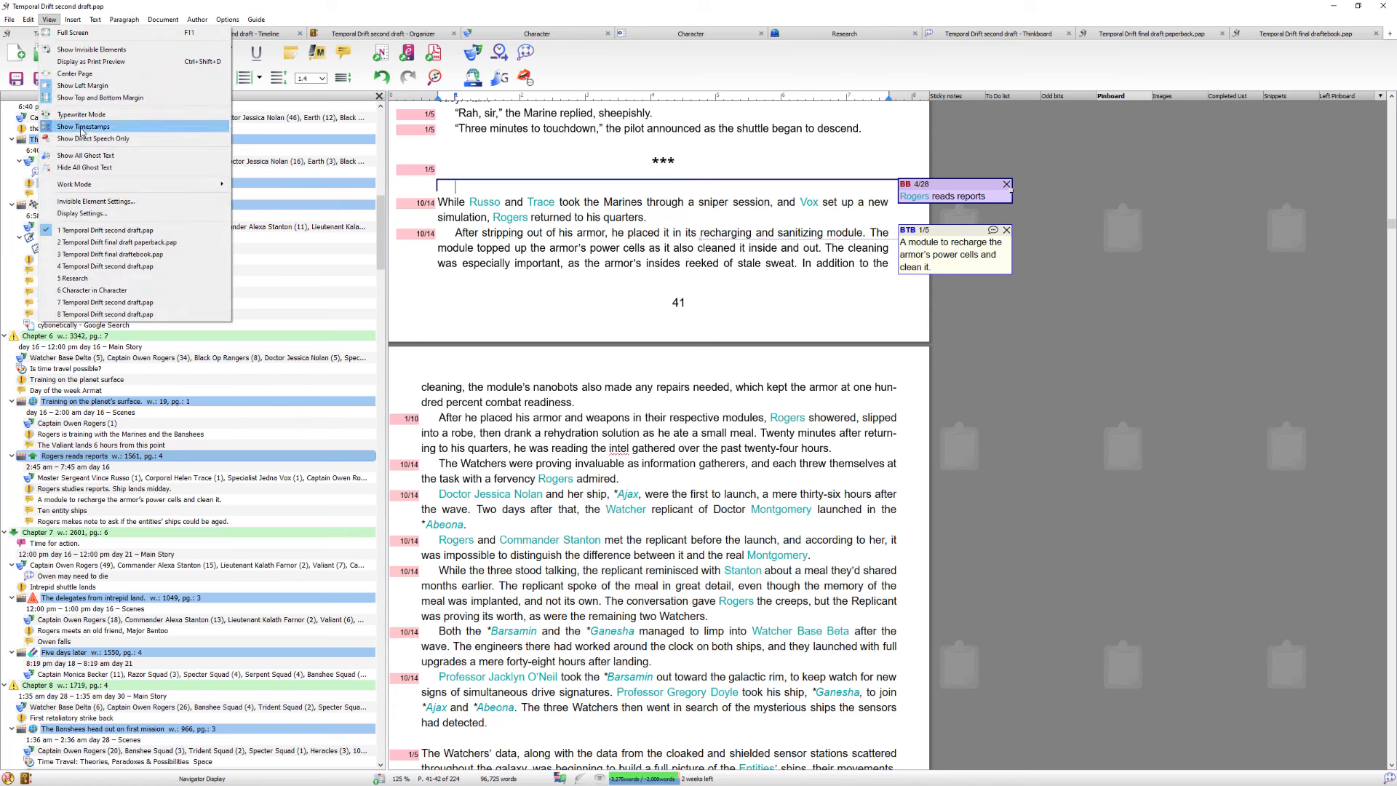
left_click(82, 126)
left_click(49, 19)
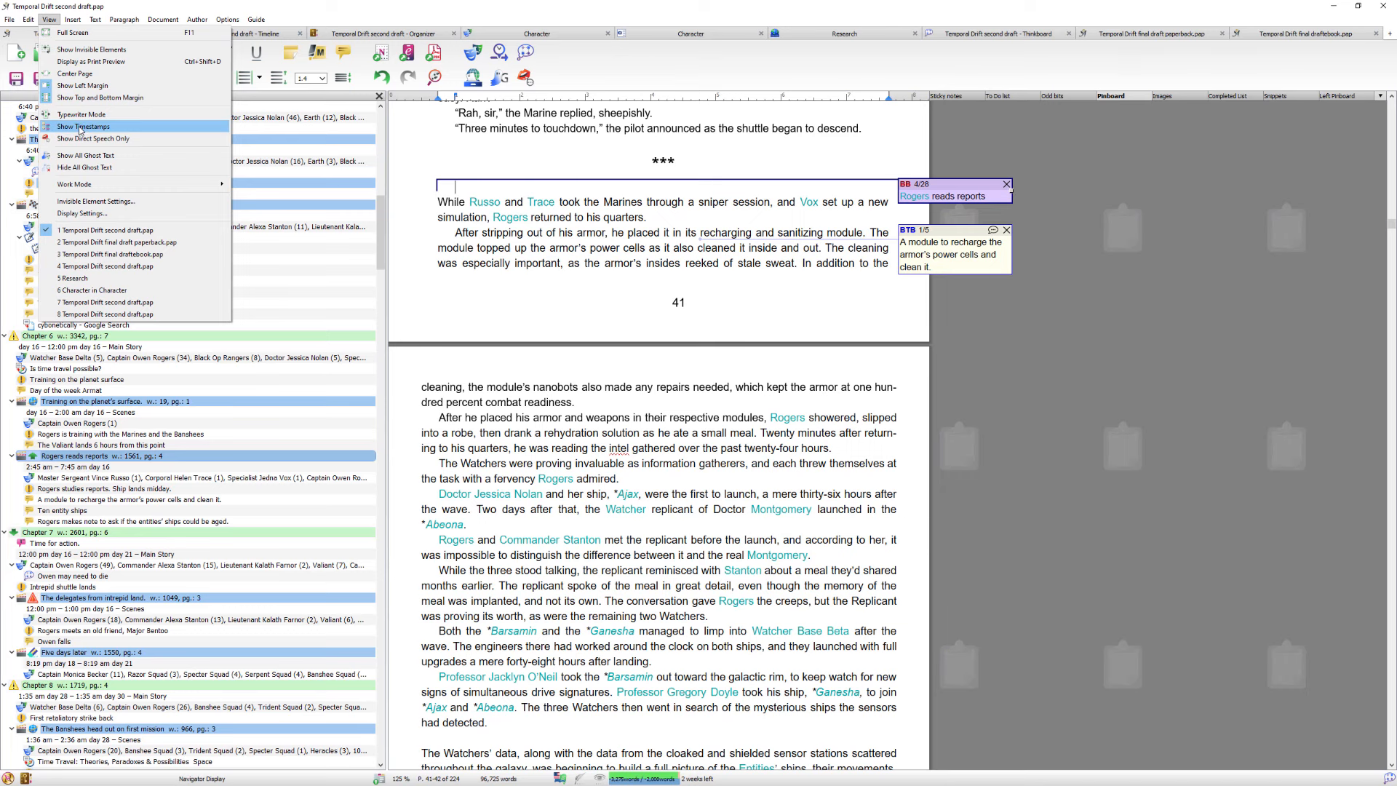
left_click(83, 127)
Turn on style analysis for the manuscript and examine the marked word repetitions on page 42
scroll(687, 253, "down", 3)
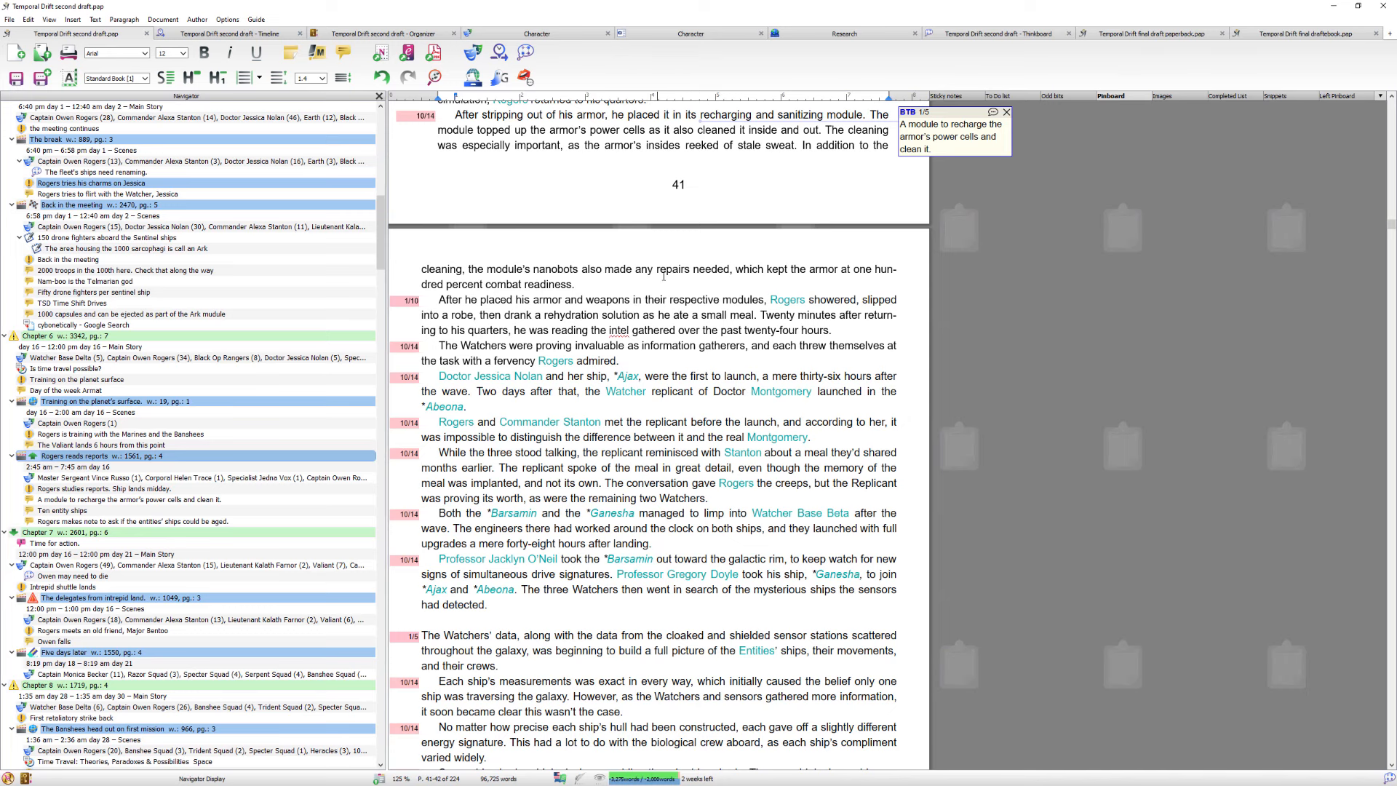
scroll(666, 278, "down", 5)
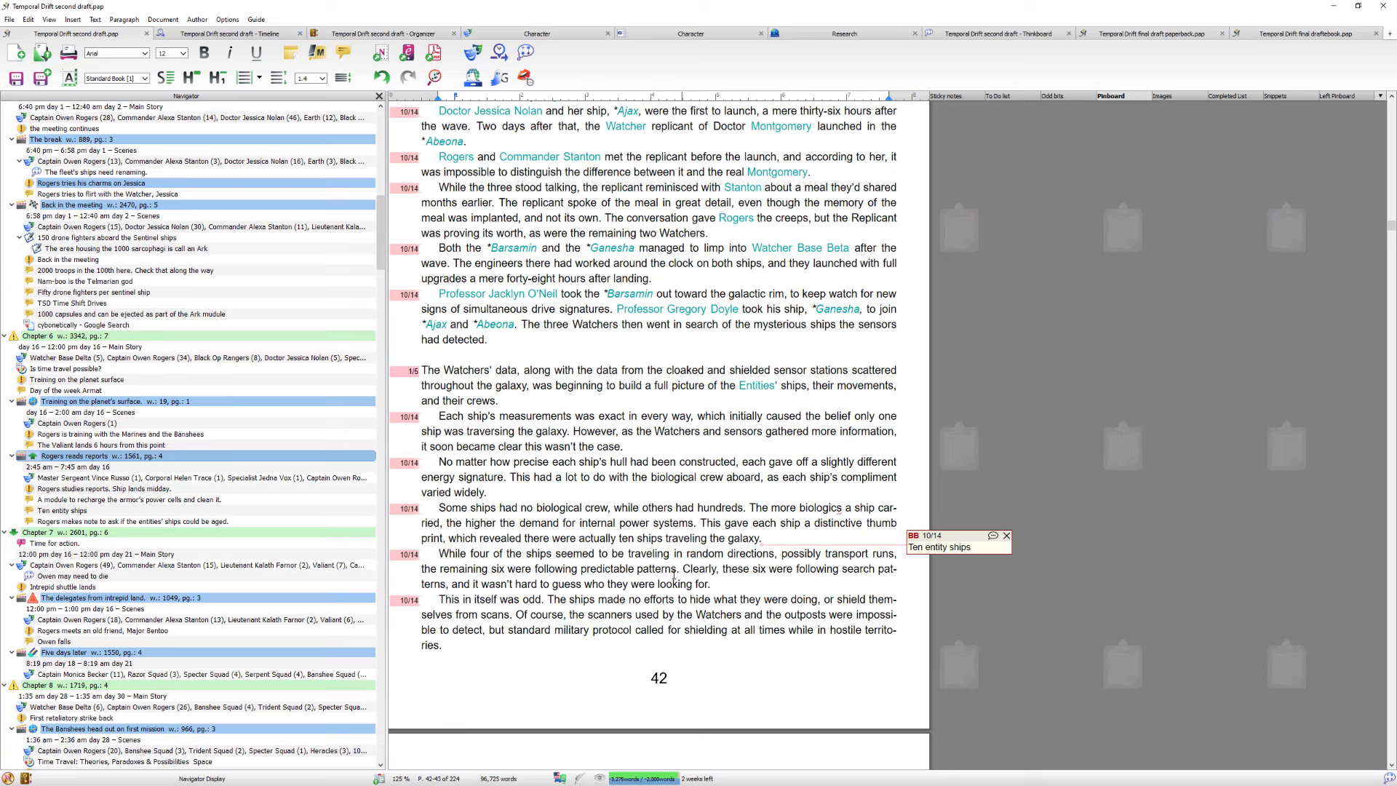
left_click(580, 779)
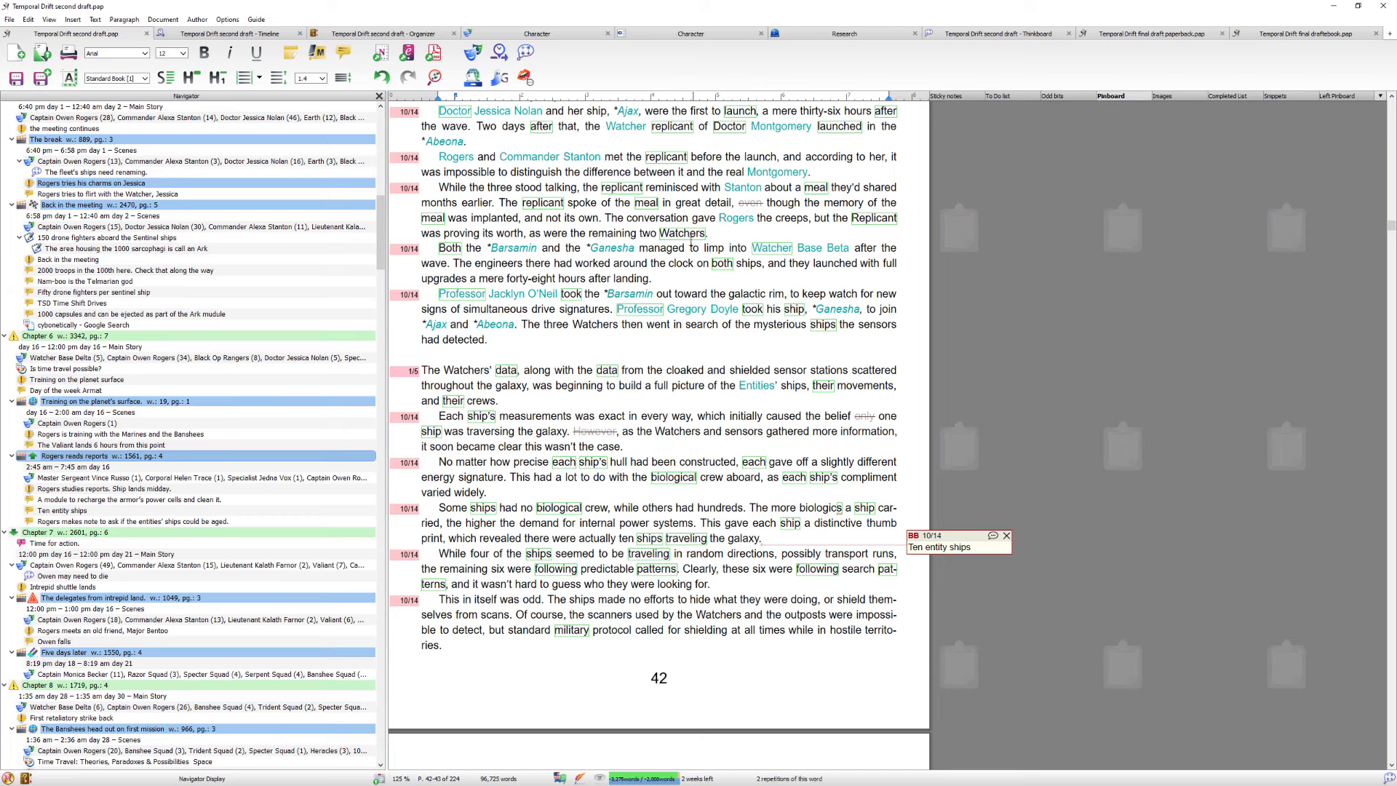
left_click(656, 222)
left_click(669, 157)
Set the style analysis level to Editing (Level 1)
left_click(581, 779)
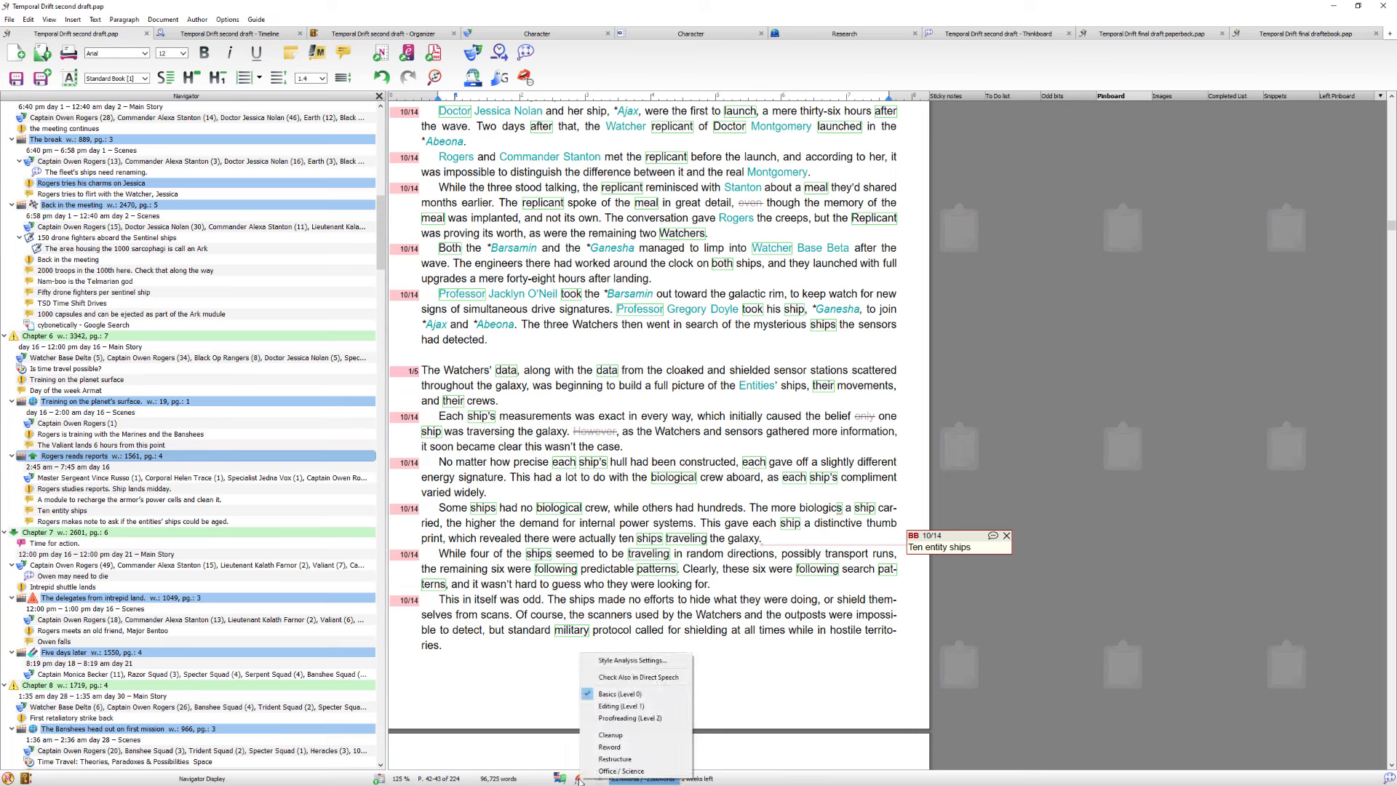
left_click(628, 717)
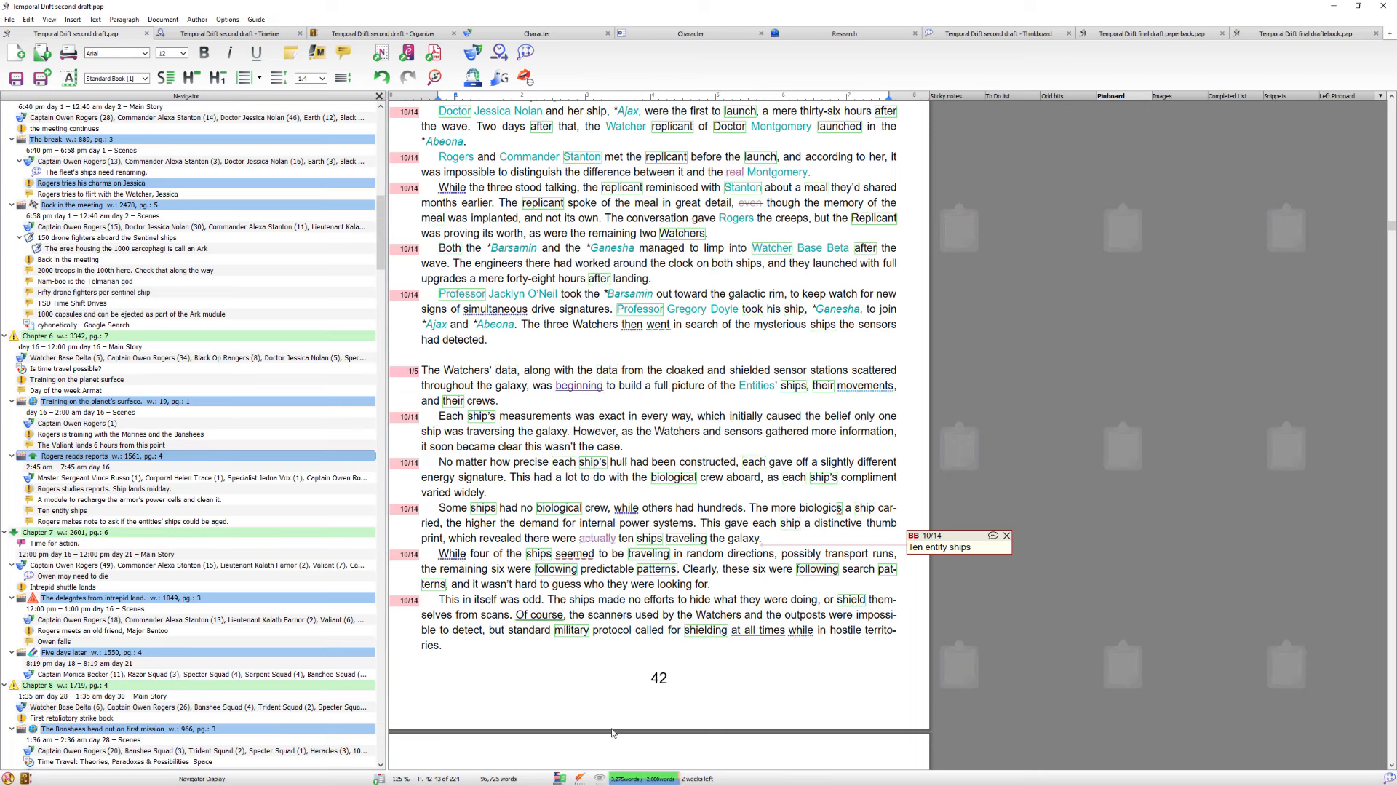
Turn style analysis off and on again for comparison, and set its level to Proofreading (Level 2)
left_click(580, 779)
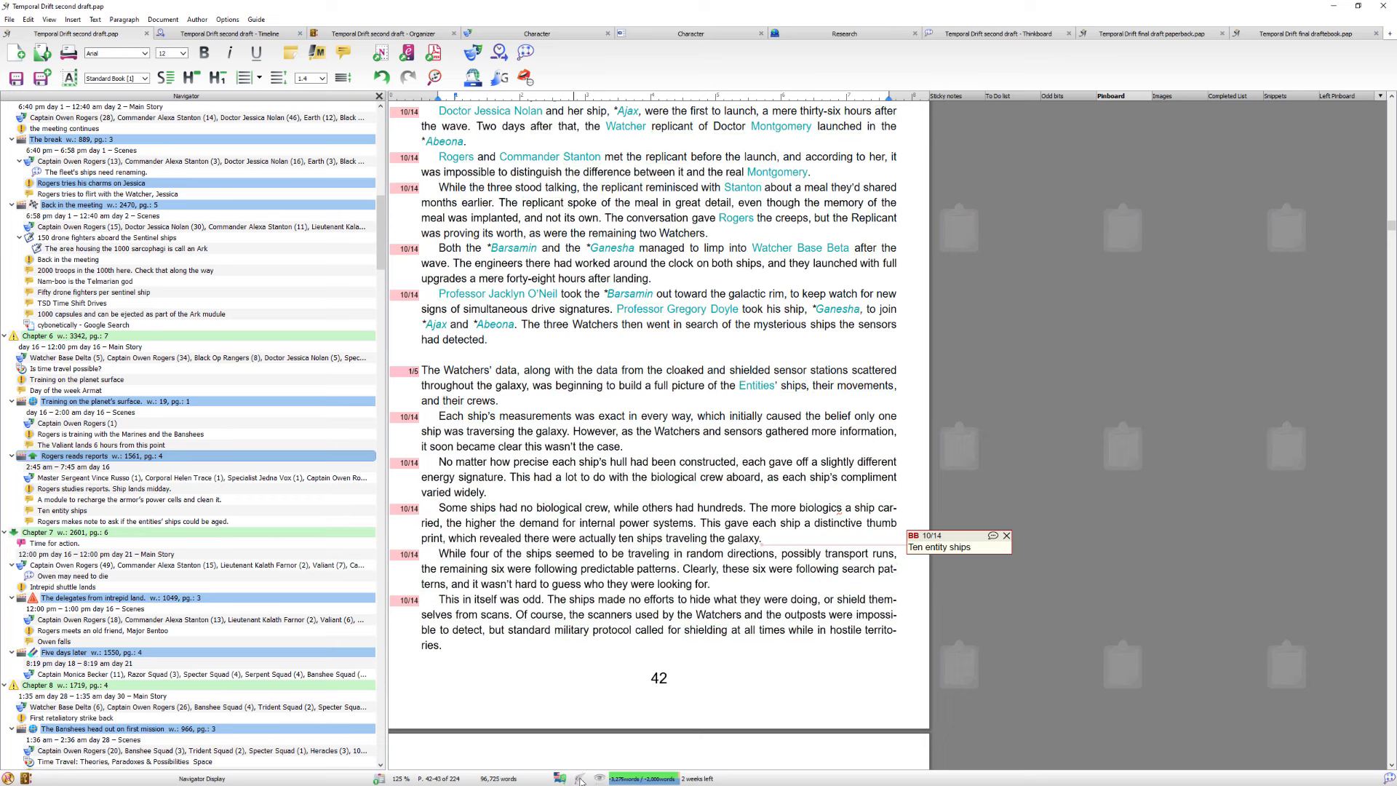
left_click(580, 780)
right_click(581, 780)
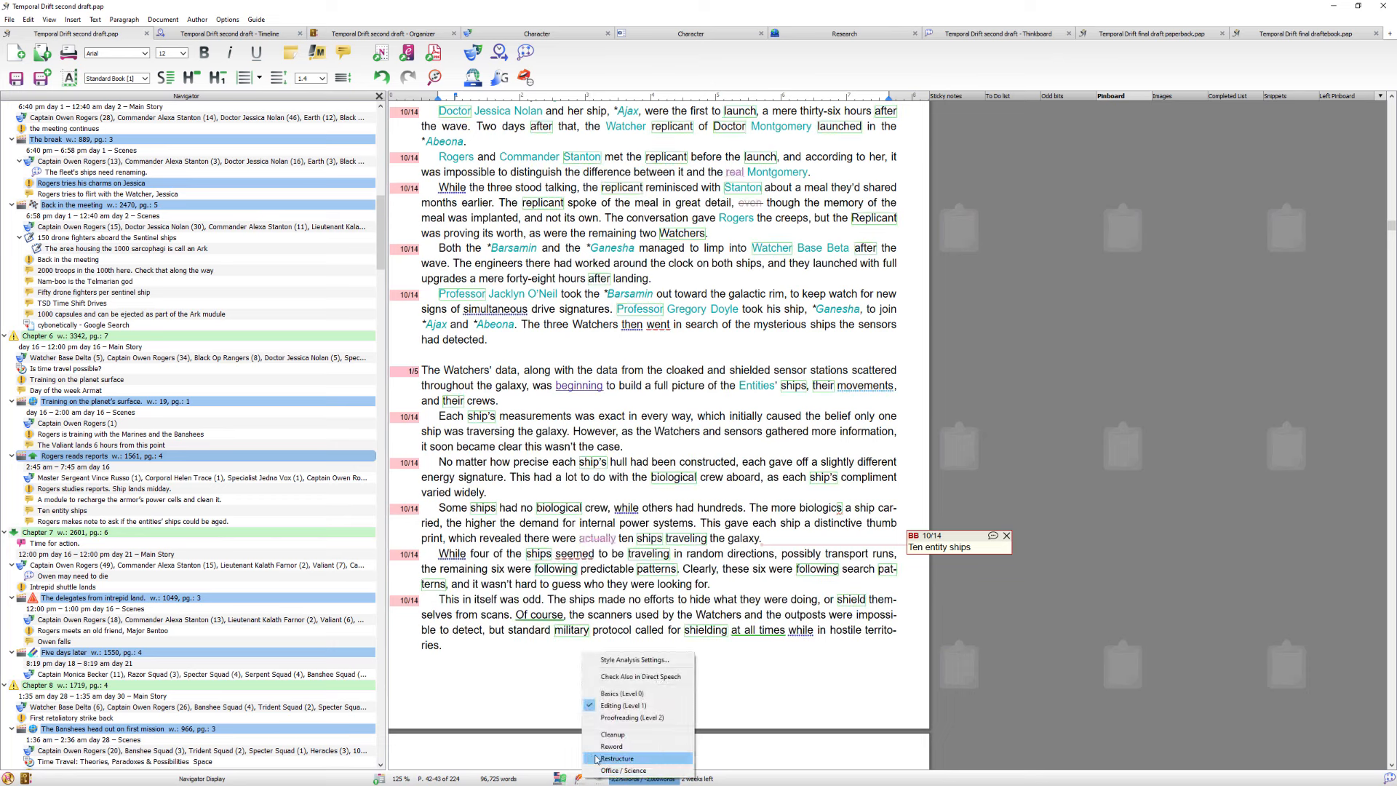
left_click(602, 719)
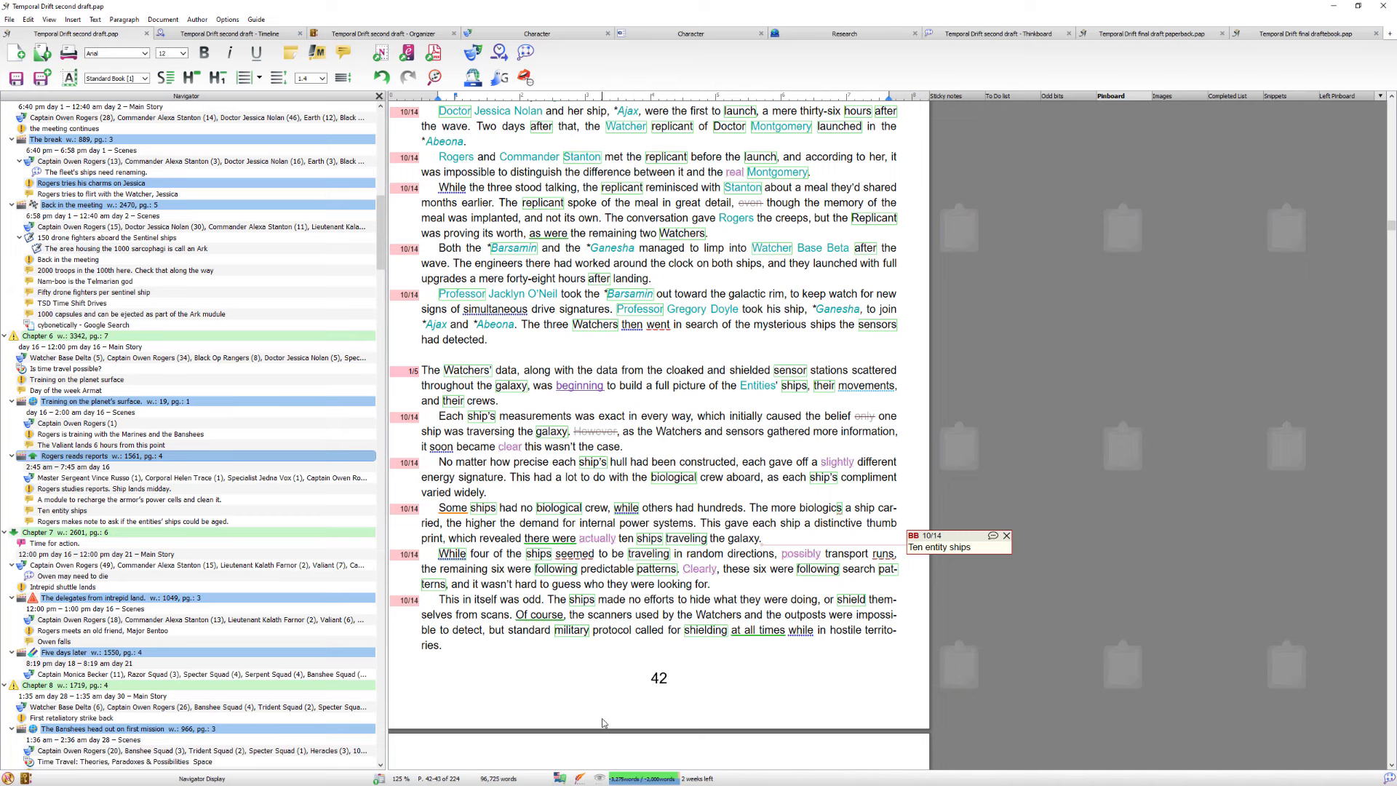
Turn on the readability check for the manuscript and set its readability algorithm to "Non-fiction, more sophisticated"
left_click(599, 780)
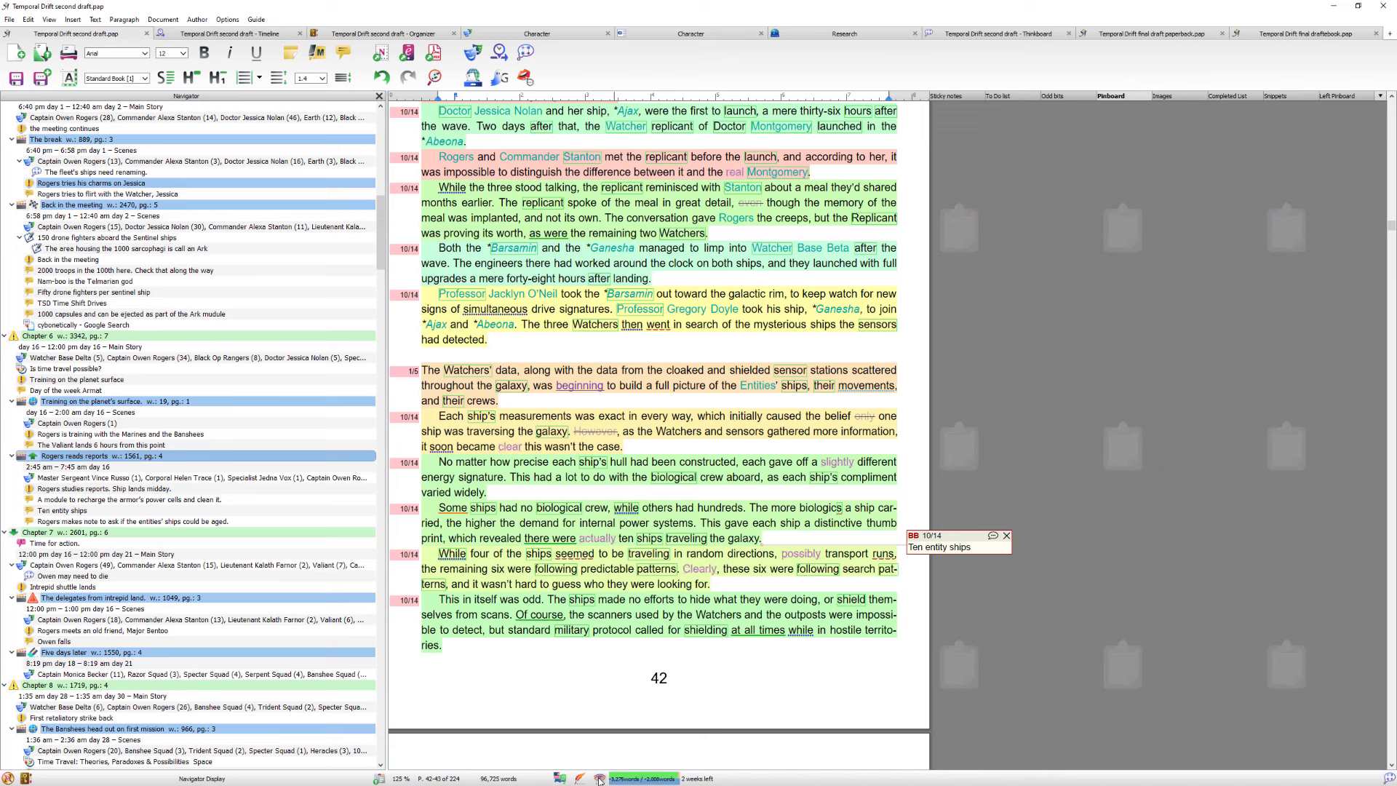
left_click(599, 779)
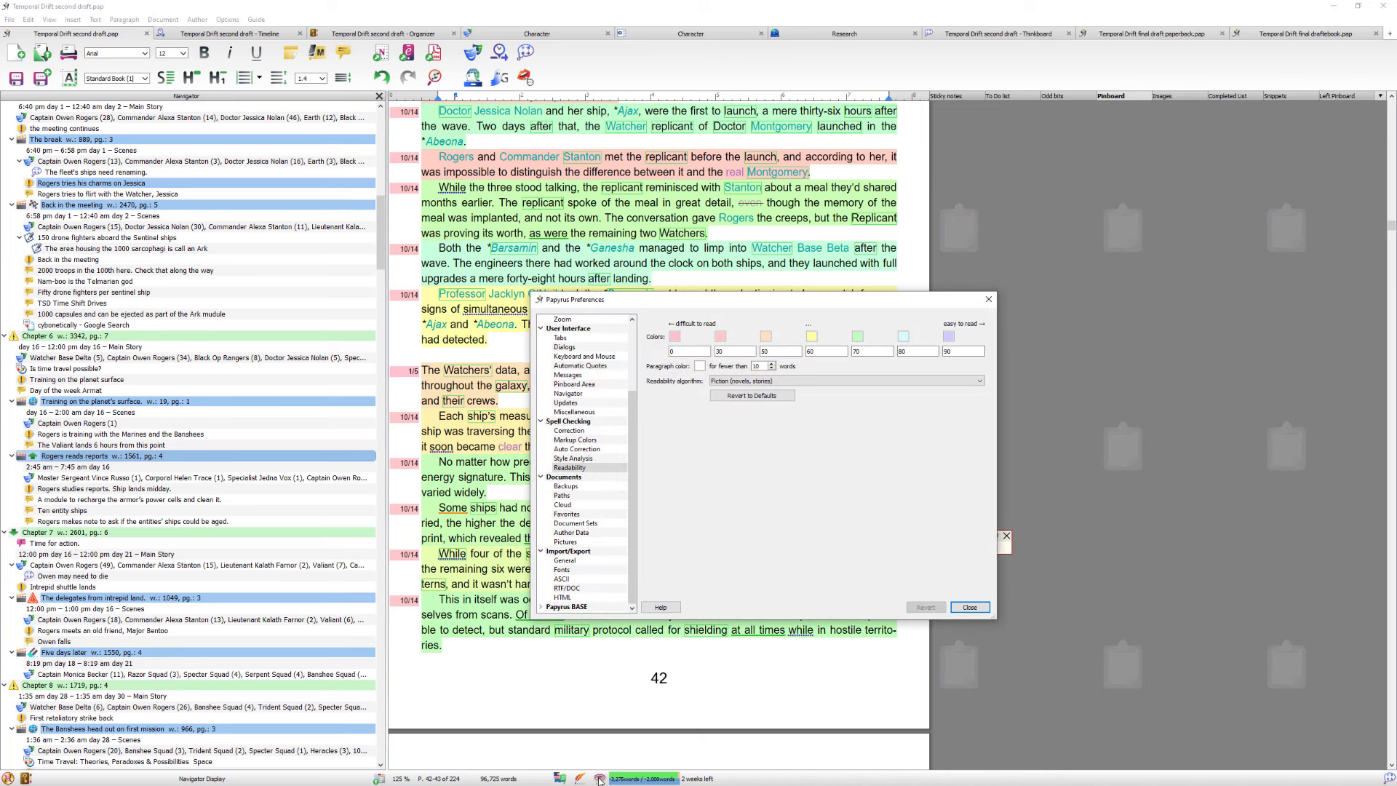
left_click(735, 380)
left_click(735, 389)
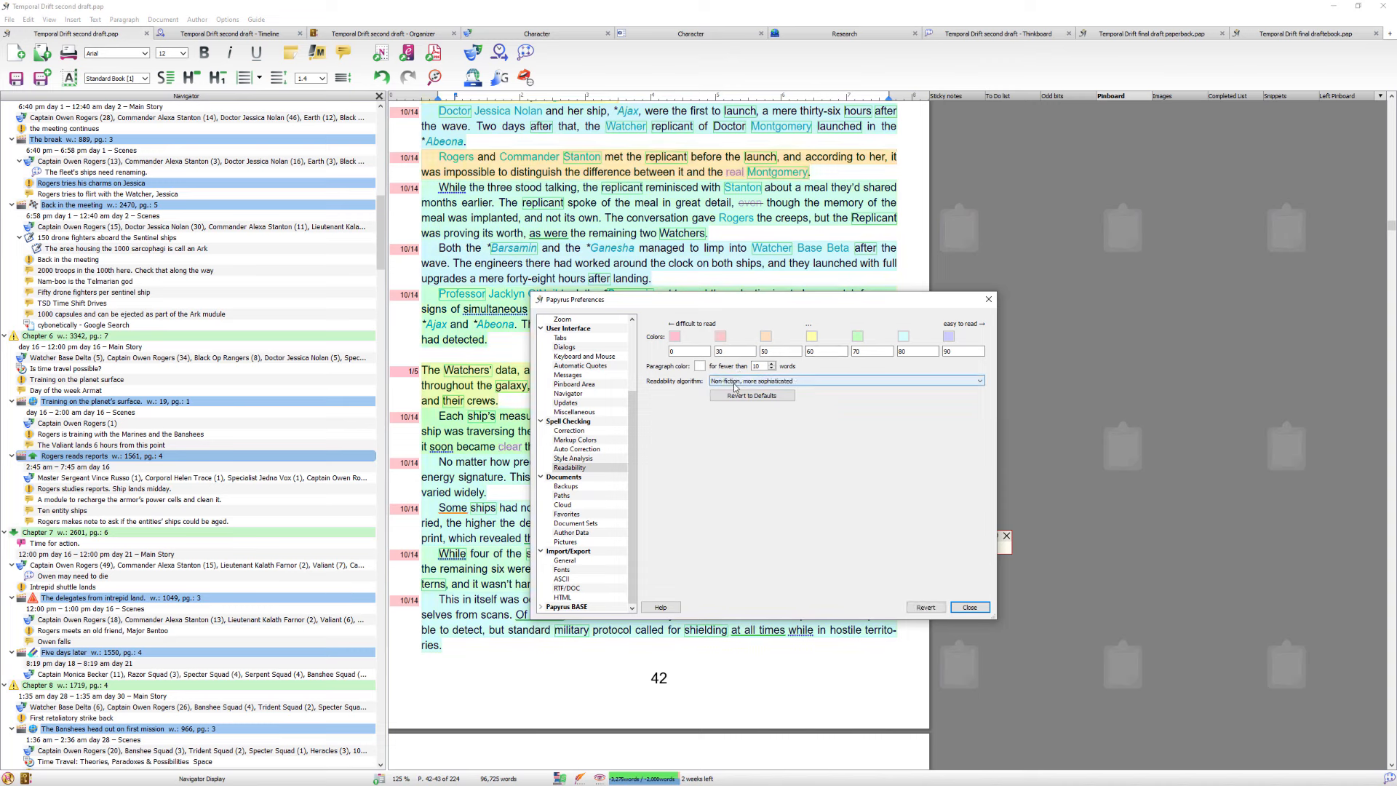
Set the readability algorithm to "Fiction (novels, stories)", read its explanation, and close the preferences
left_click(824, 381)
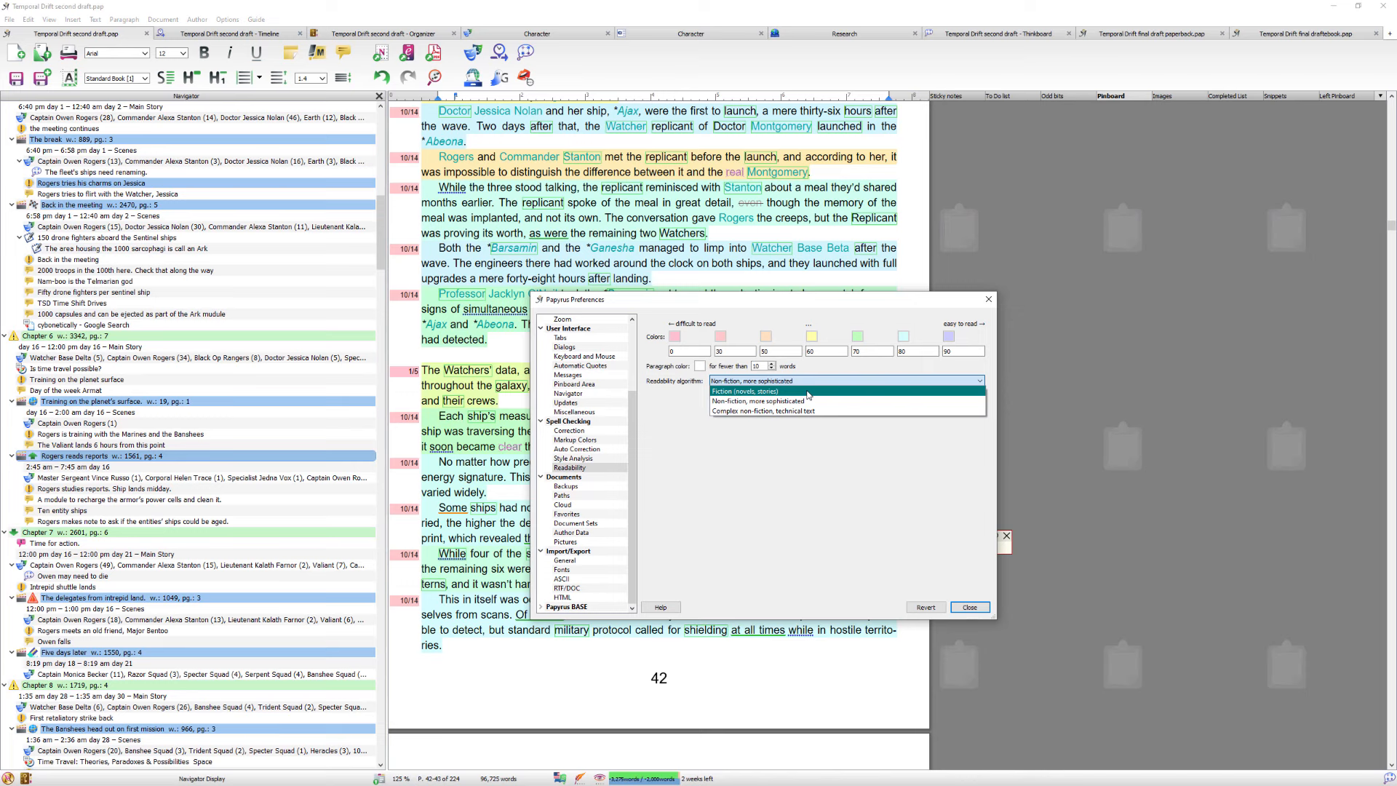
left_click(808, 392)
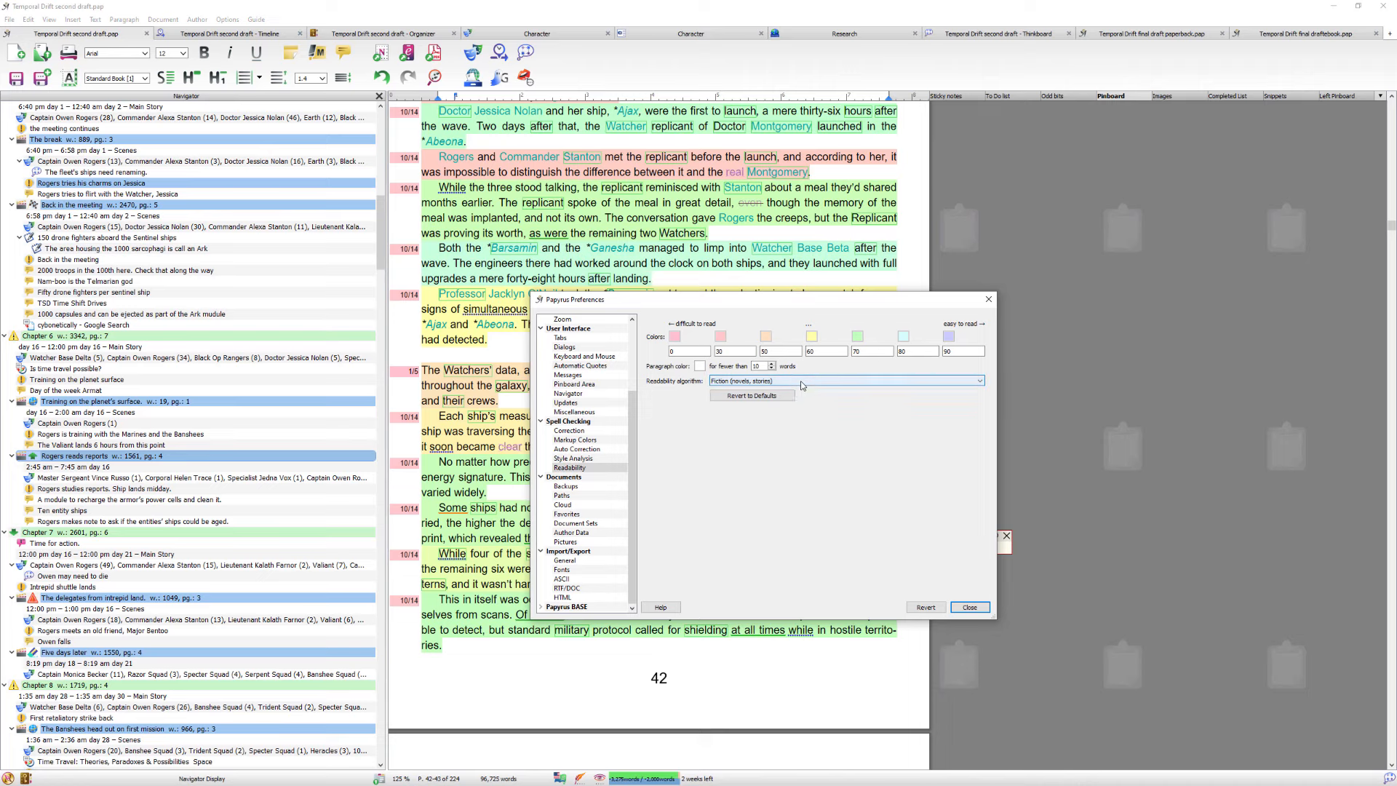
mouse_move(801, 382)
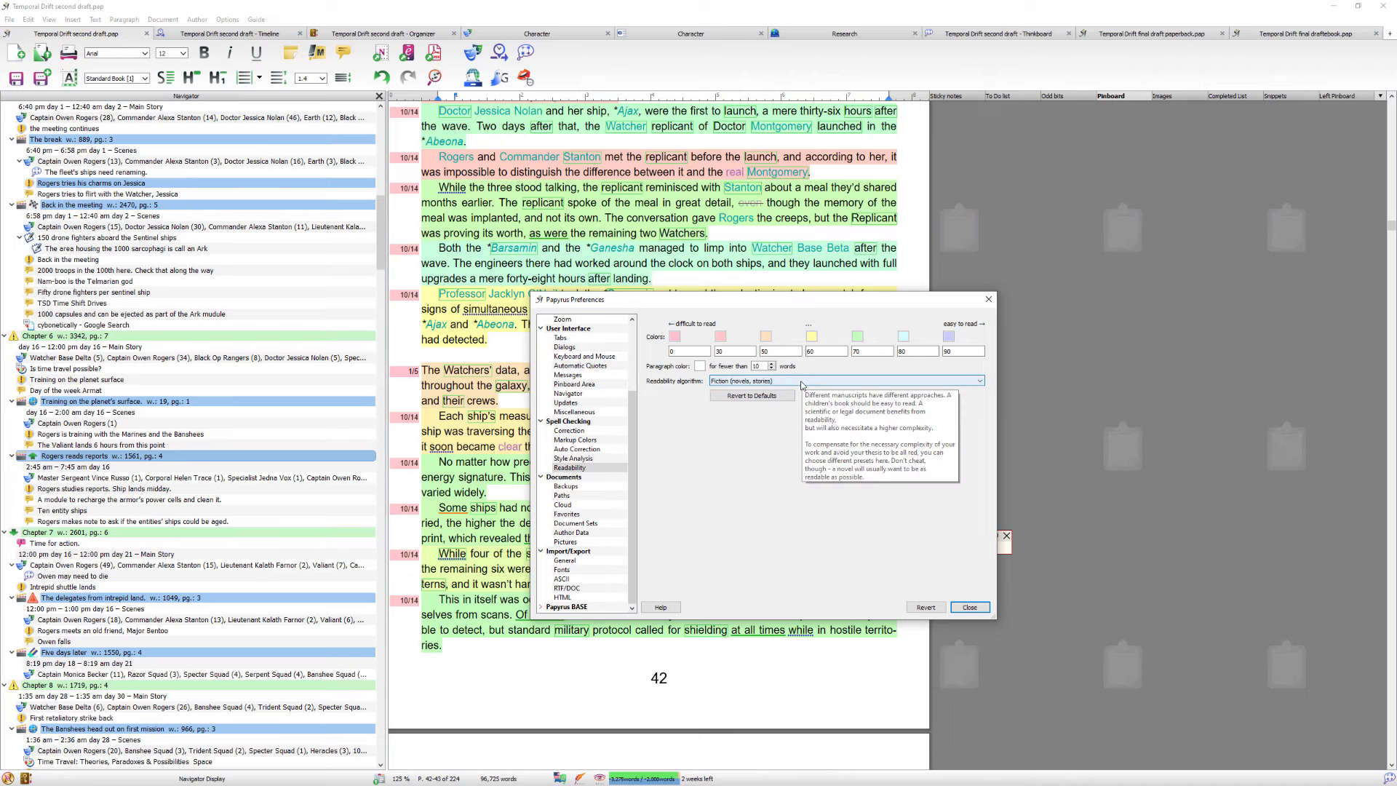
left_click(990, 302)
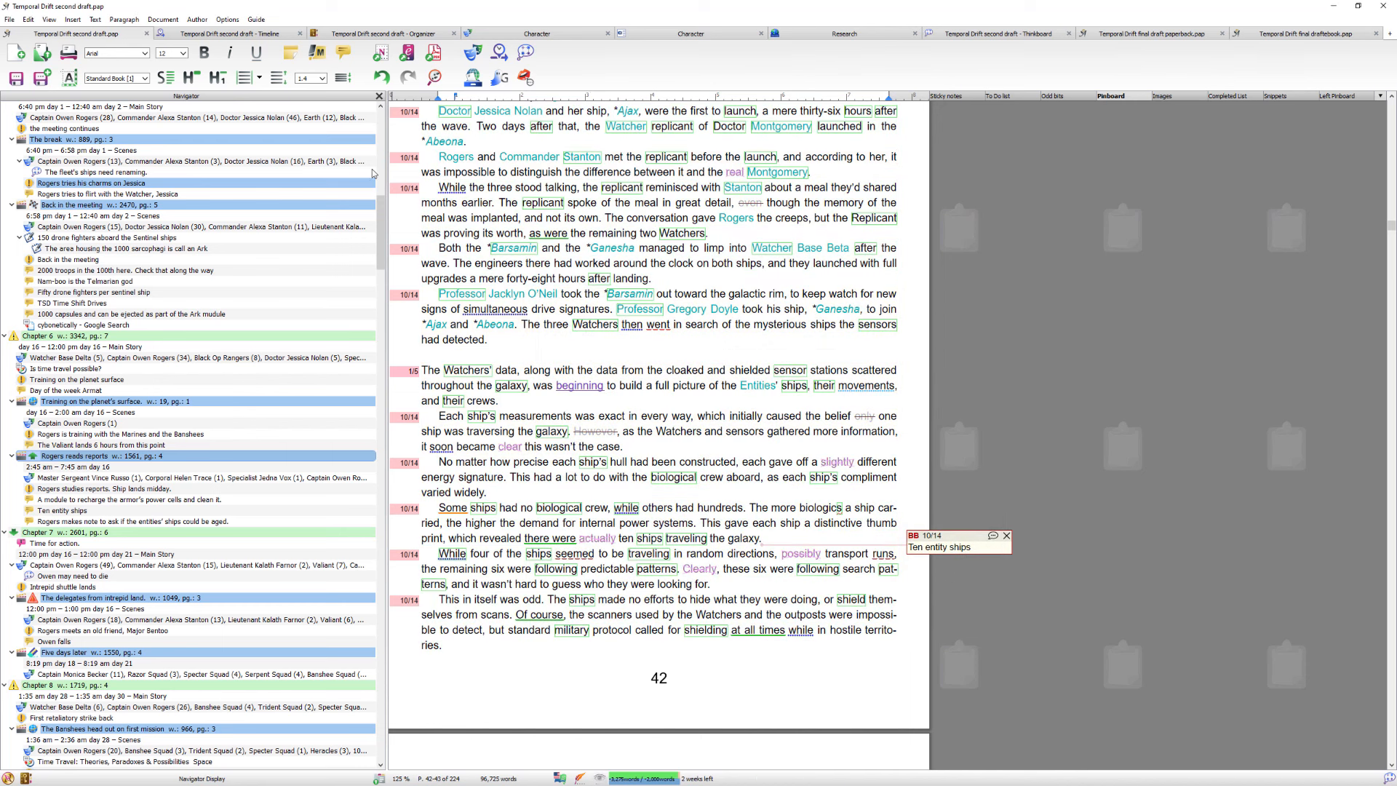
Switch Direct Speech Mode on and off twice to examine only the dialogue around page 41
left_click(528, 79)
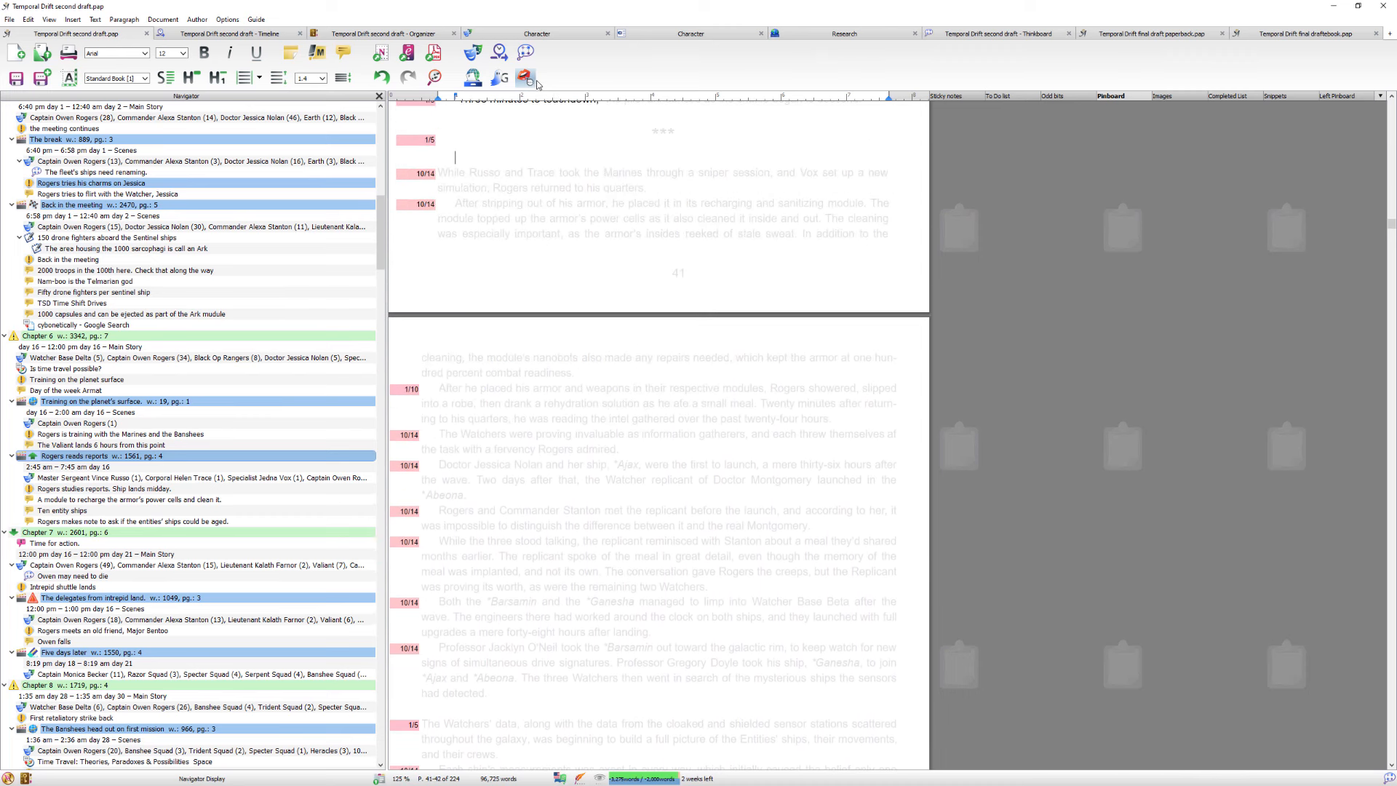
left_click(527, 78)
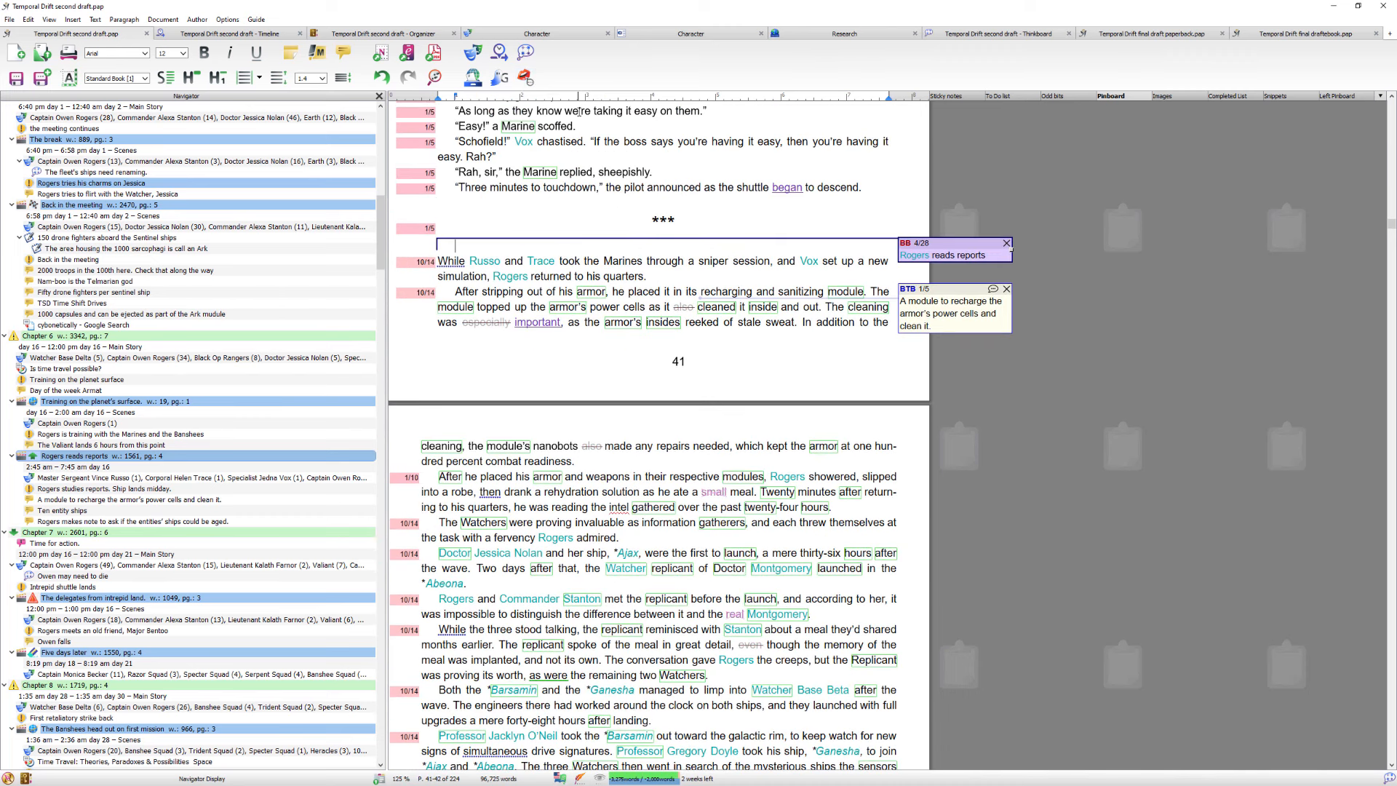
left_click(526, 78)
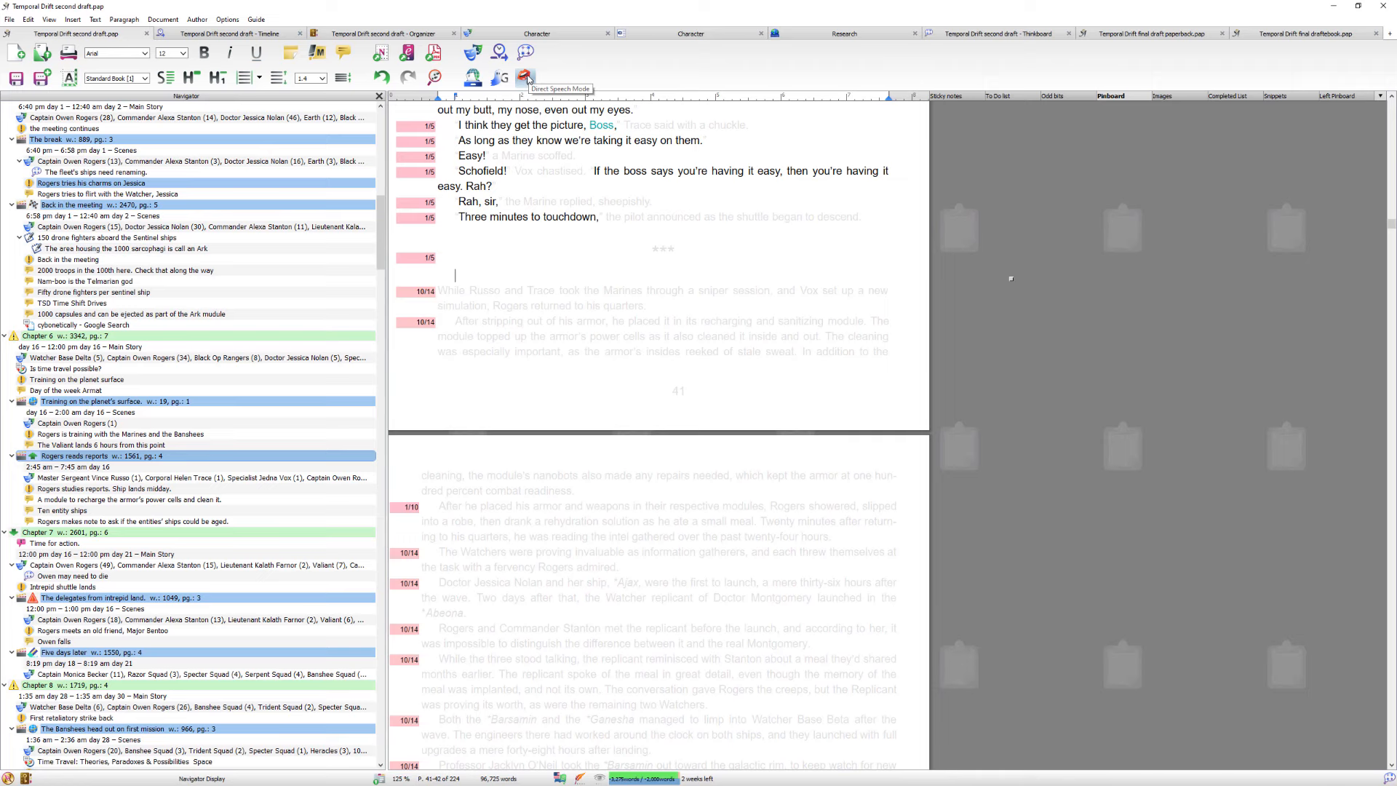
left_click(527, 78)
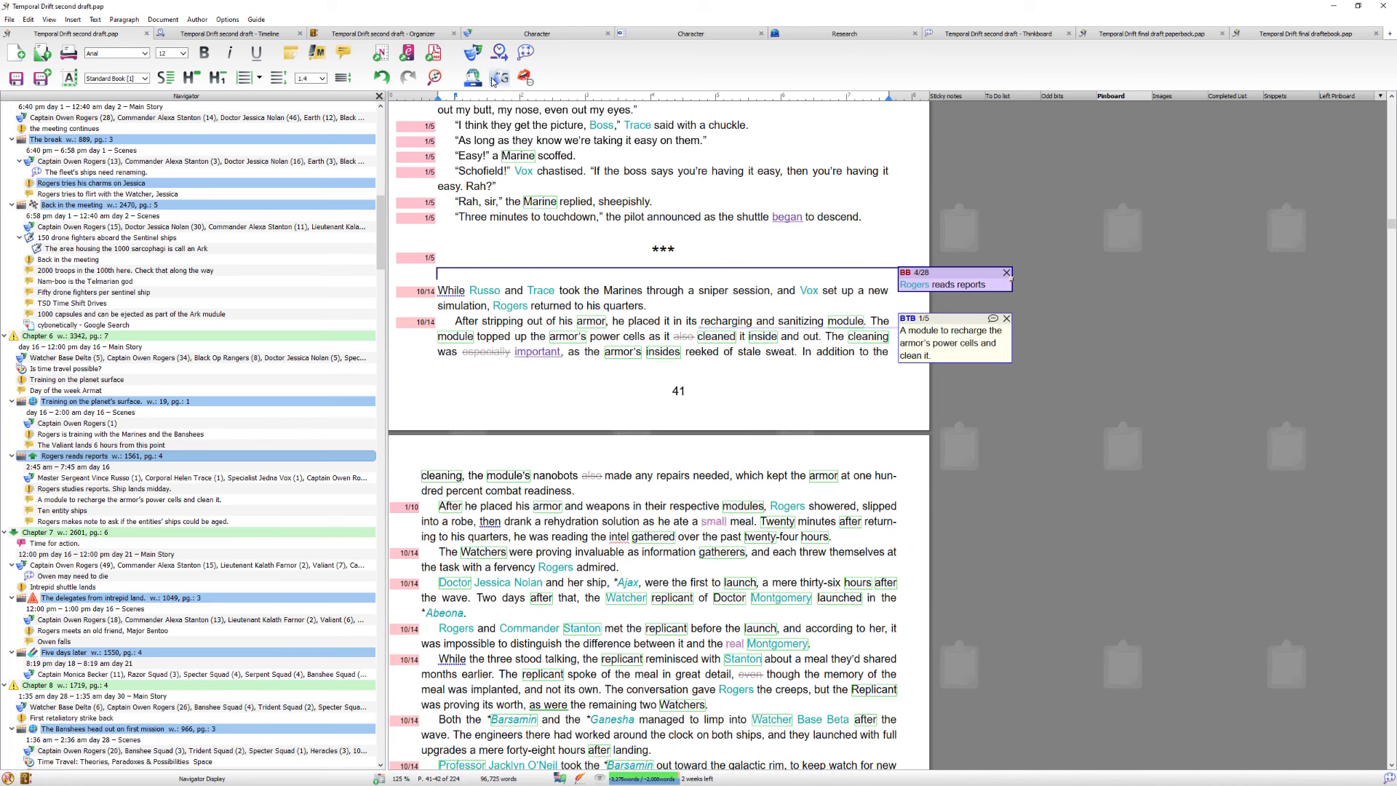
Check the options for a marked repeated word on page 42, and look through the synonyms for "conversation"
left_click(815, 194)
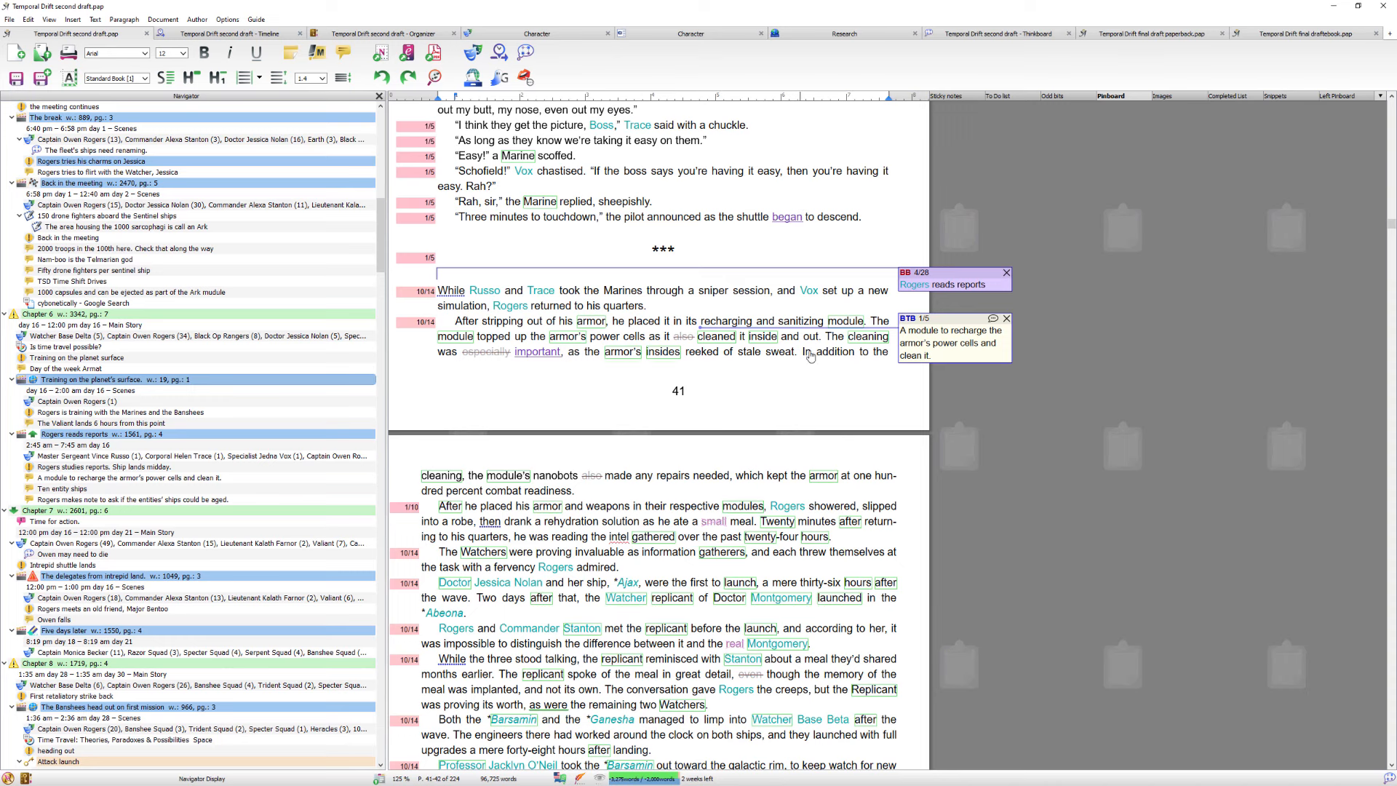
scroll(789, 523, "down", 1)
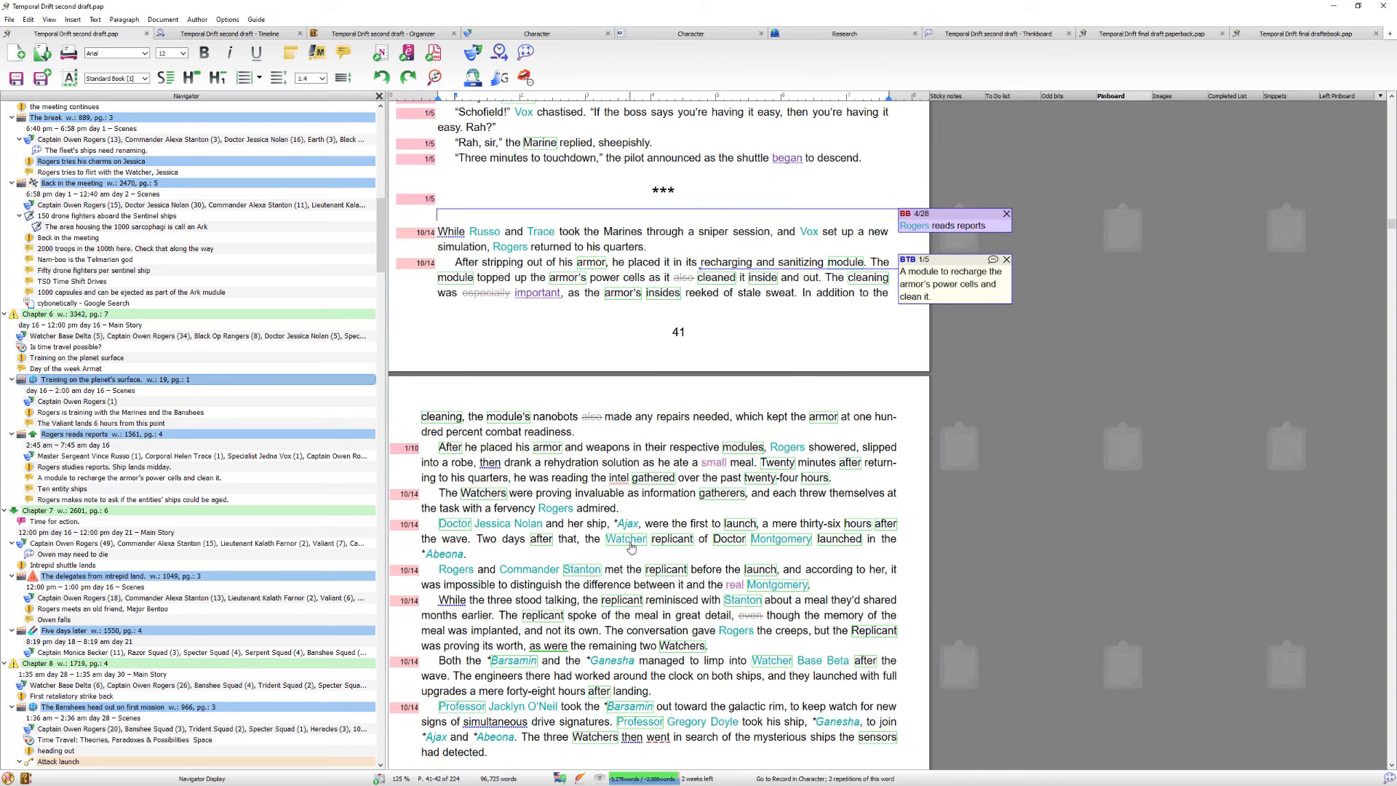
scroll(737, 600, "down", 1)
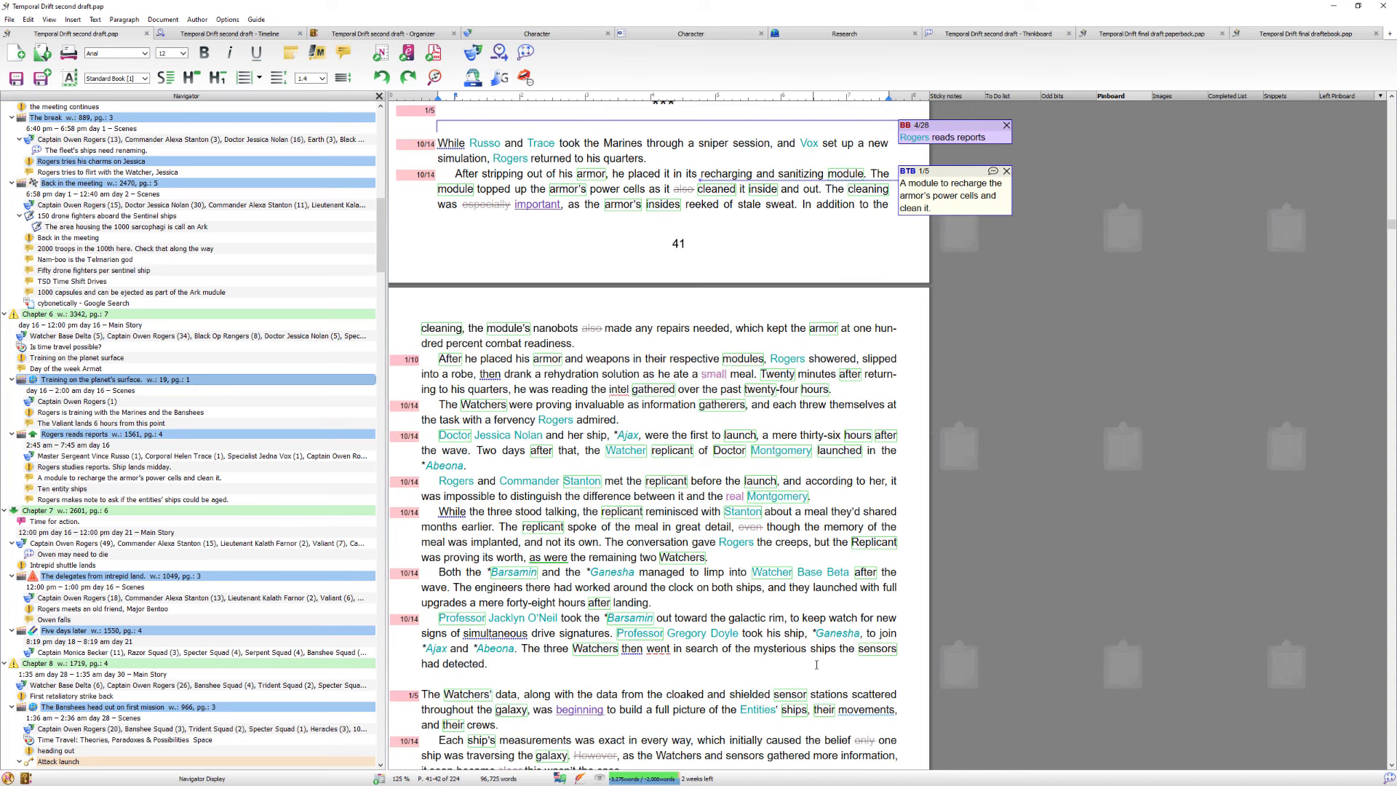
right_click(789, 699)
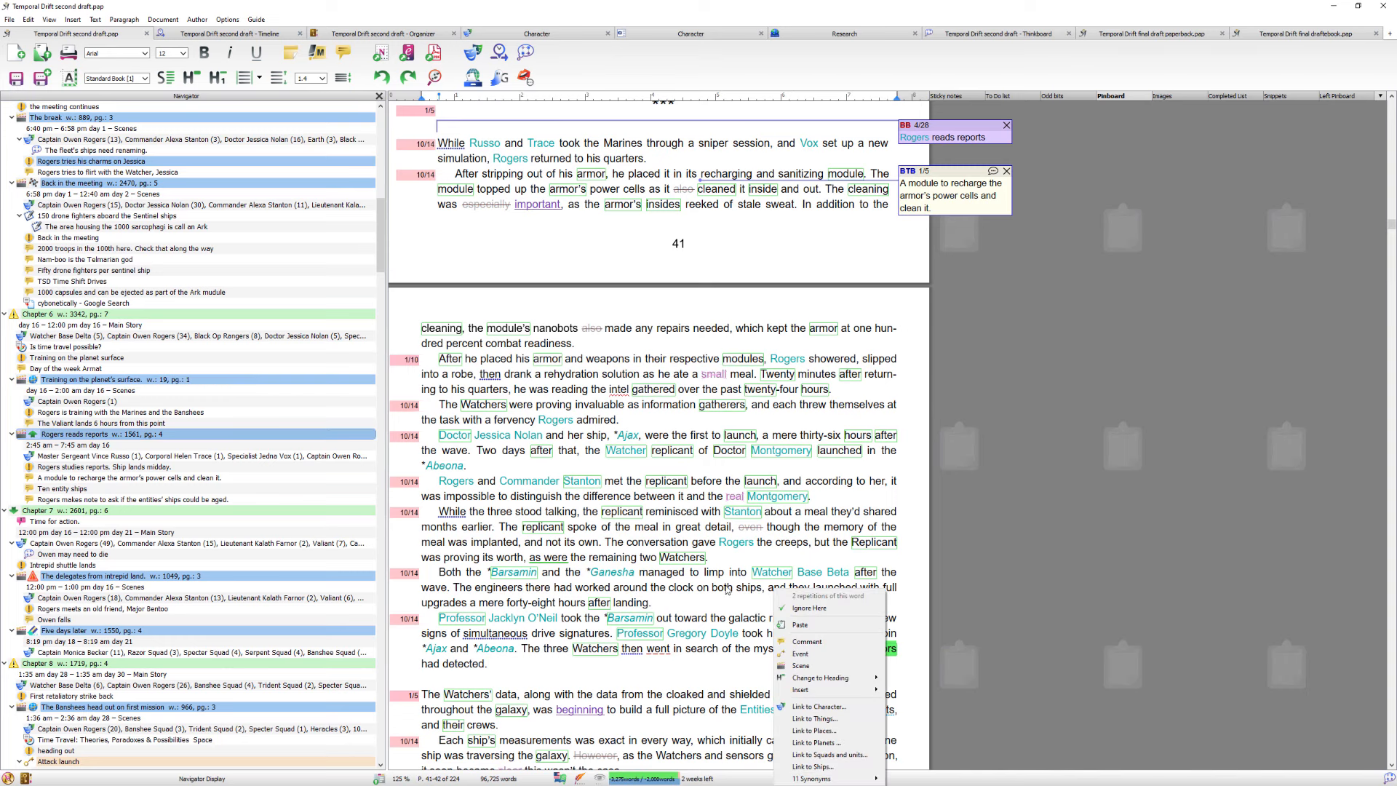
right_click(667, 544)
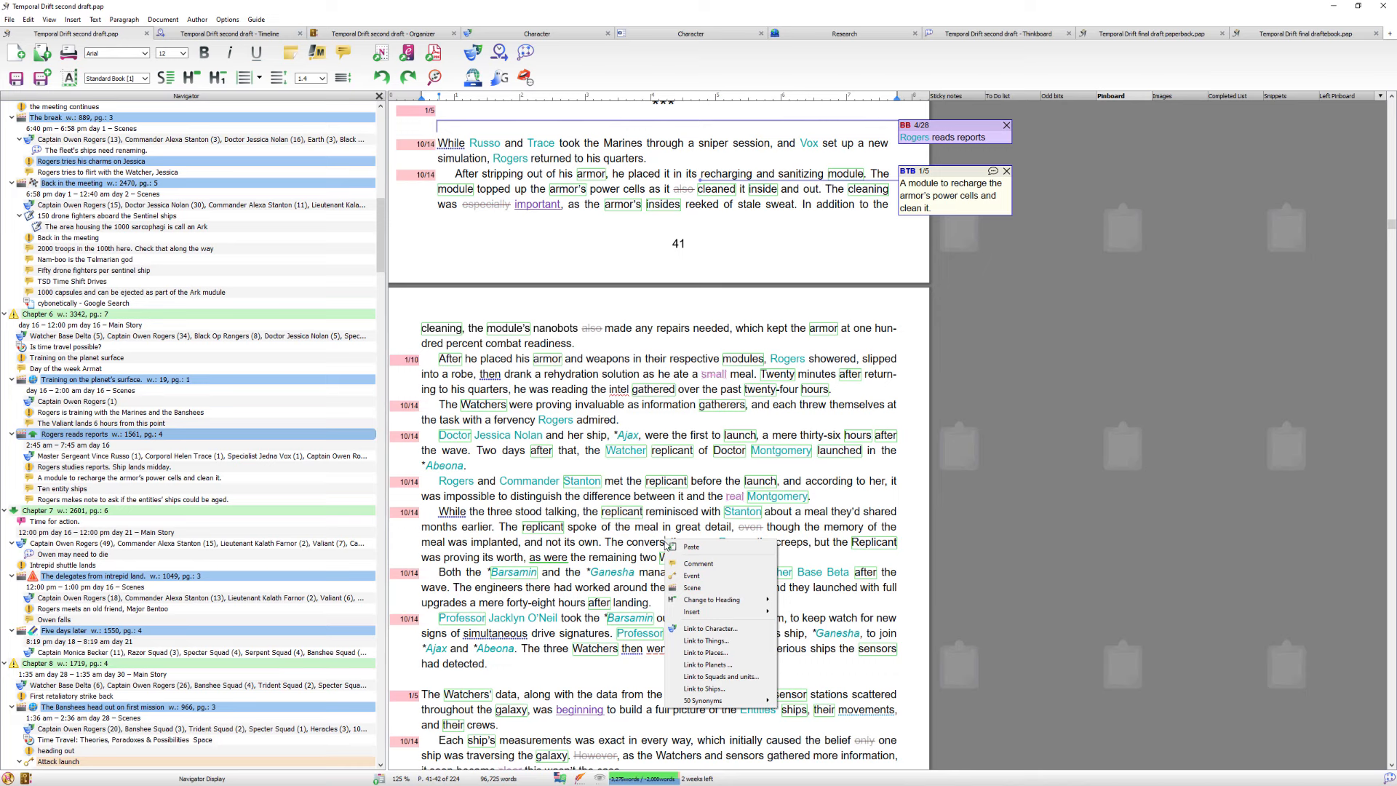
mouse_move(710, 702)
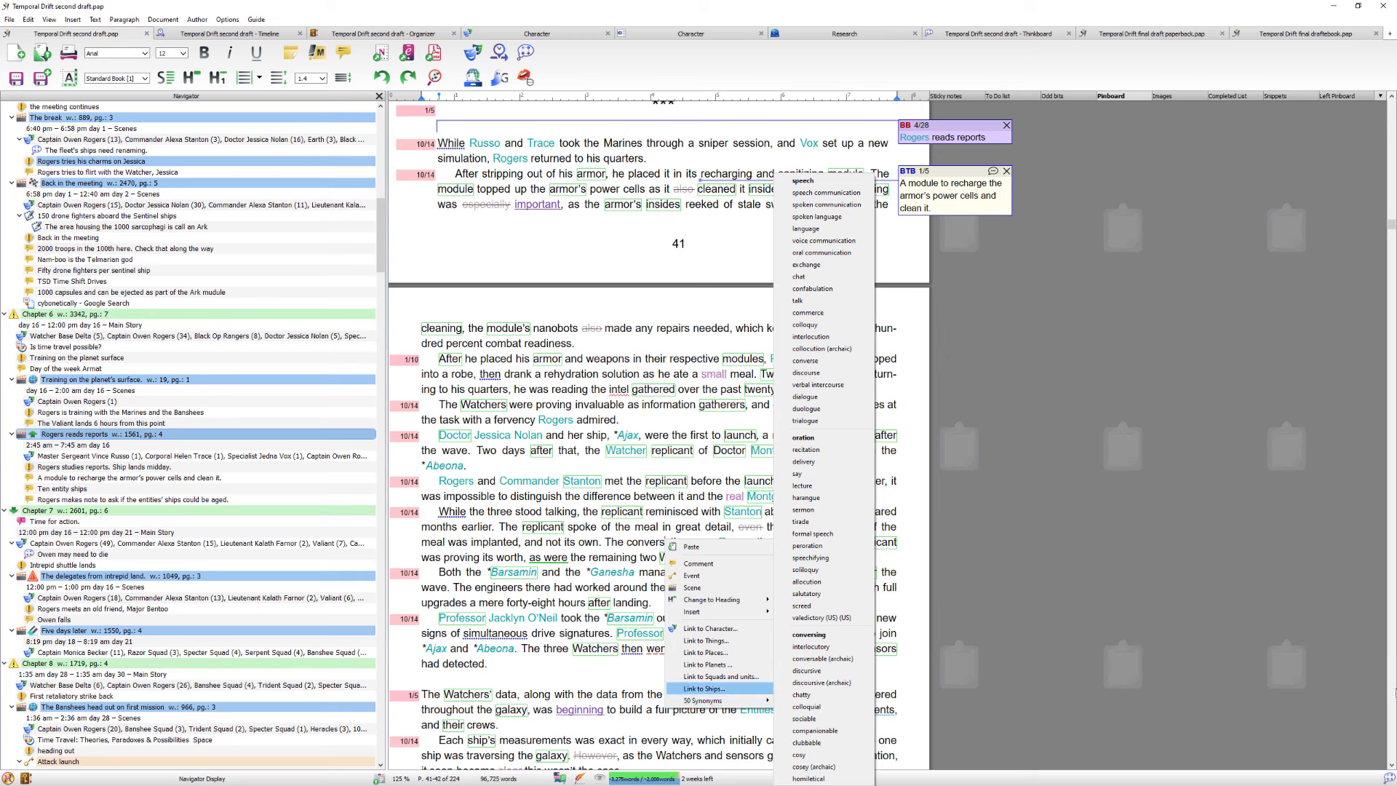
left_click(832, 328)
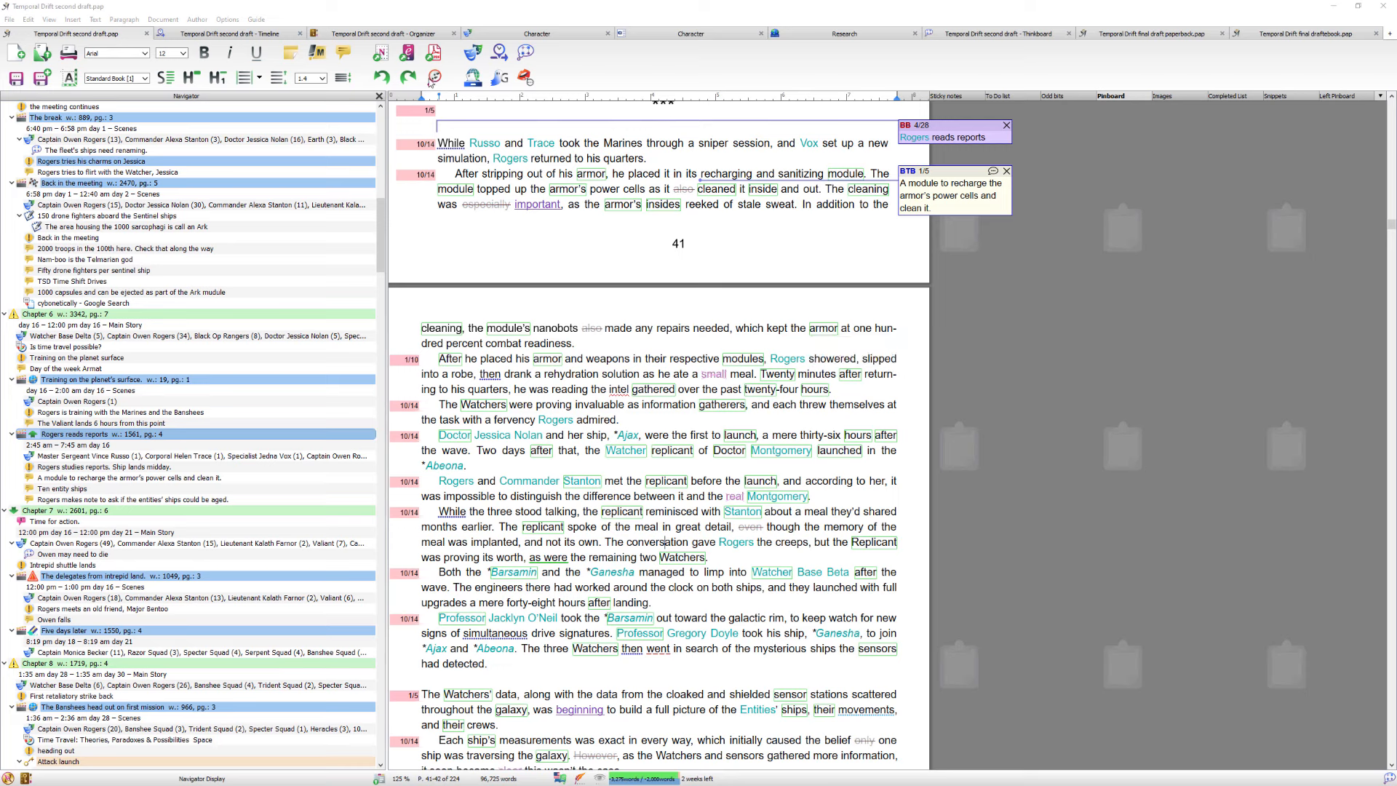
Review the publishing formats, open the PDF export settings for the manuscript, and close them without exporting
left_click(198, 20)
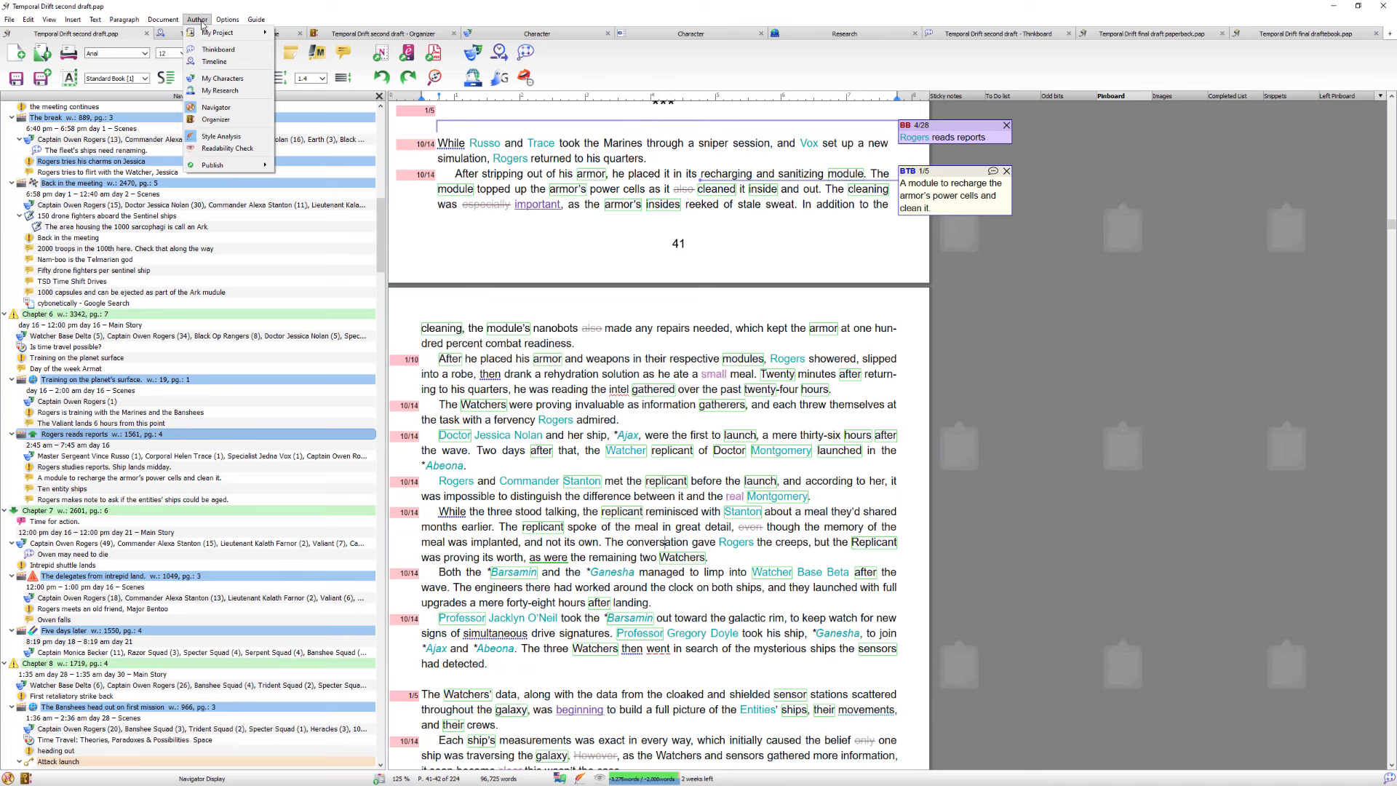
left_click(200, 21)
left_click(198, 20)
mouse_move(216, 167)
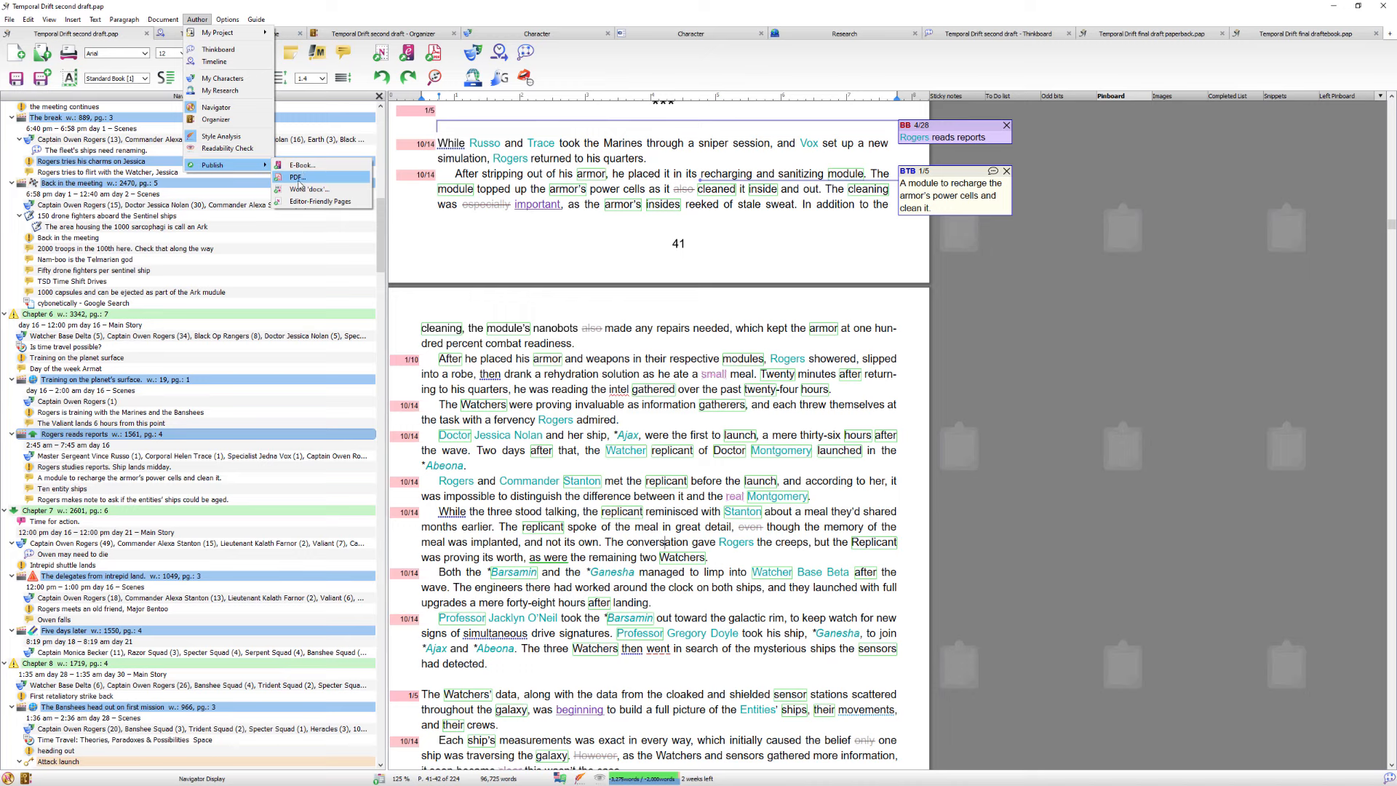
left_click(298, 180)
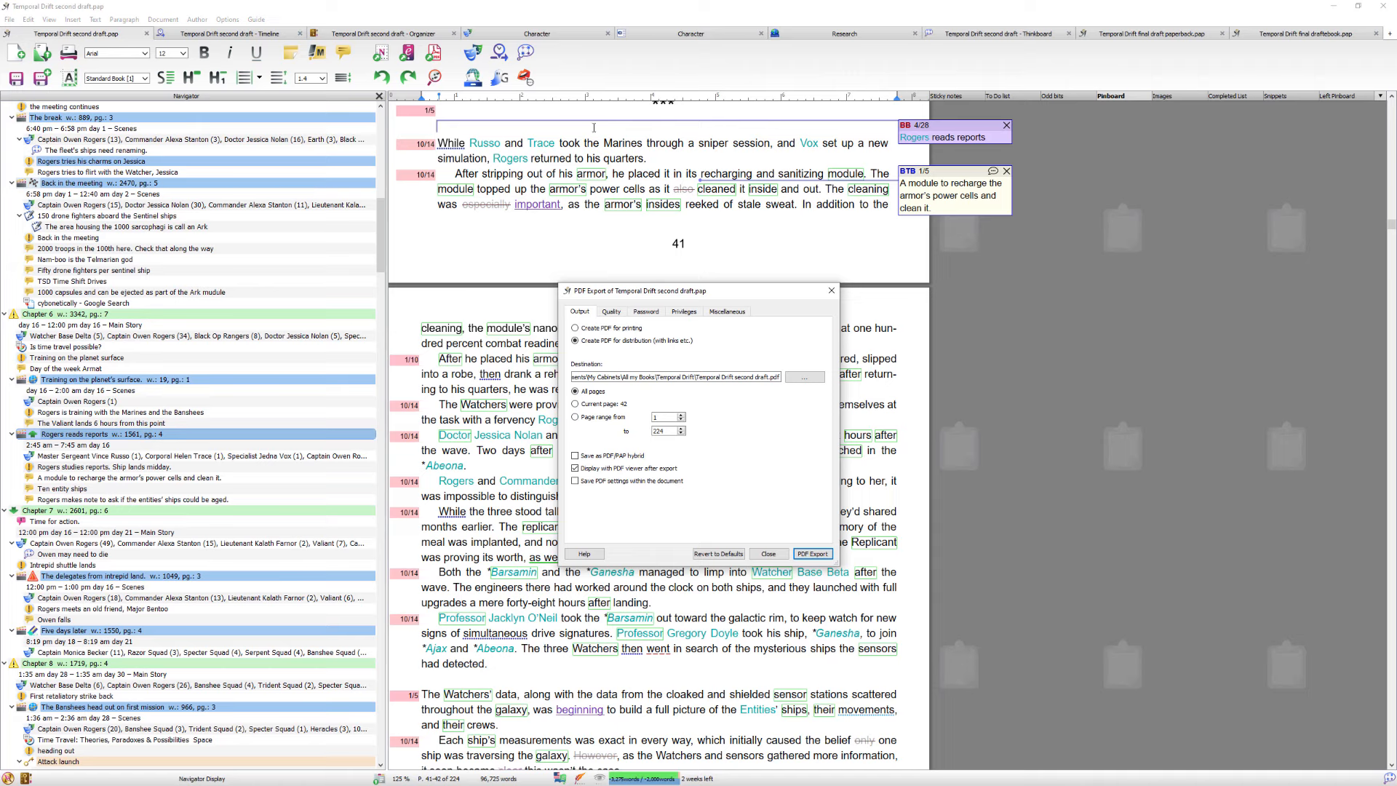
left_click(770, 554)
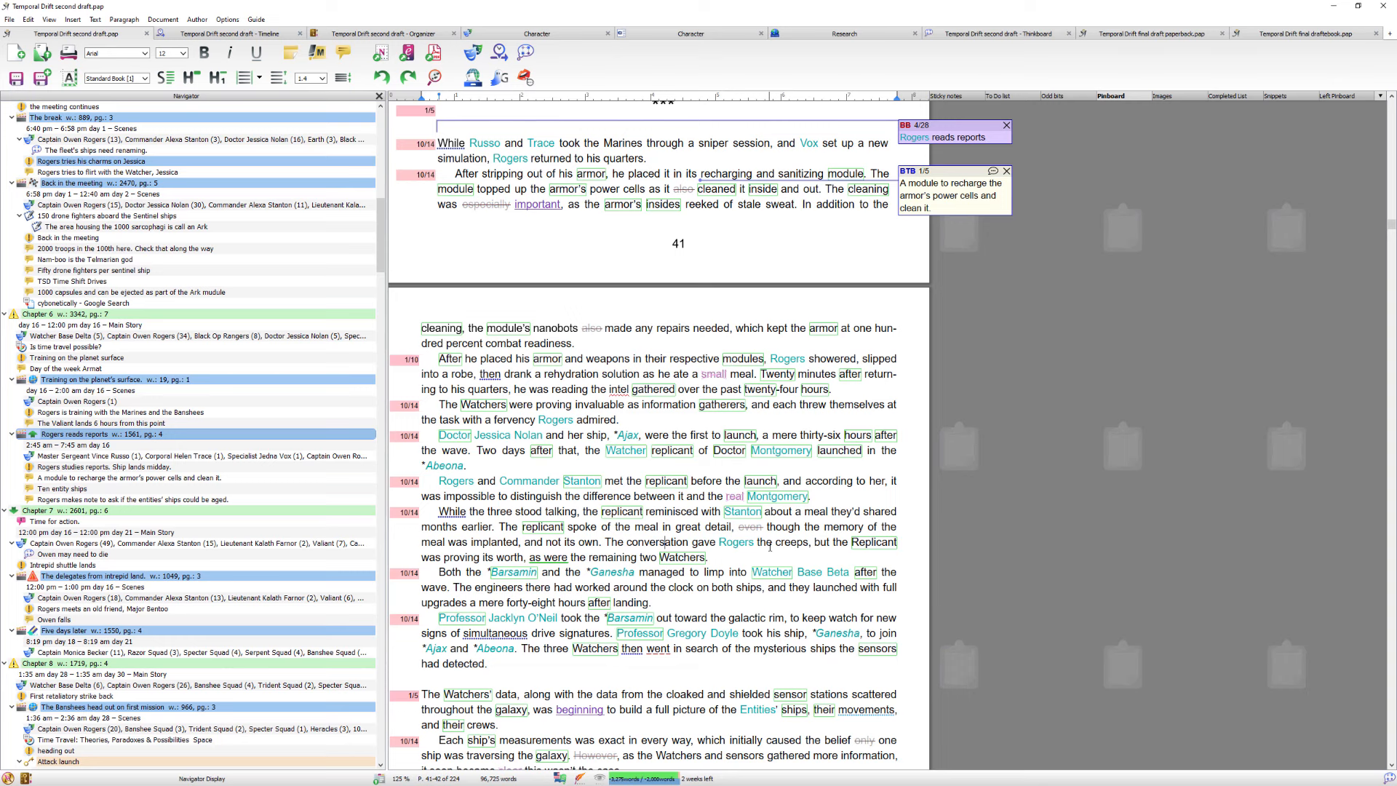
Open the e-book creation settings, choose MOBI as the file format, and close them after acknowledging the cover image warning
scroll(810, 542, "down", 5)
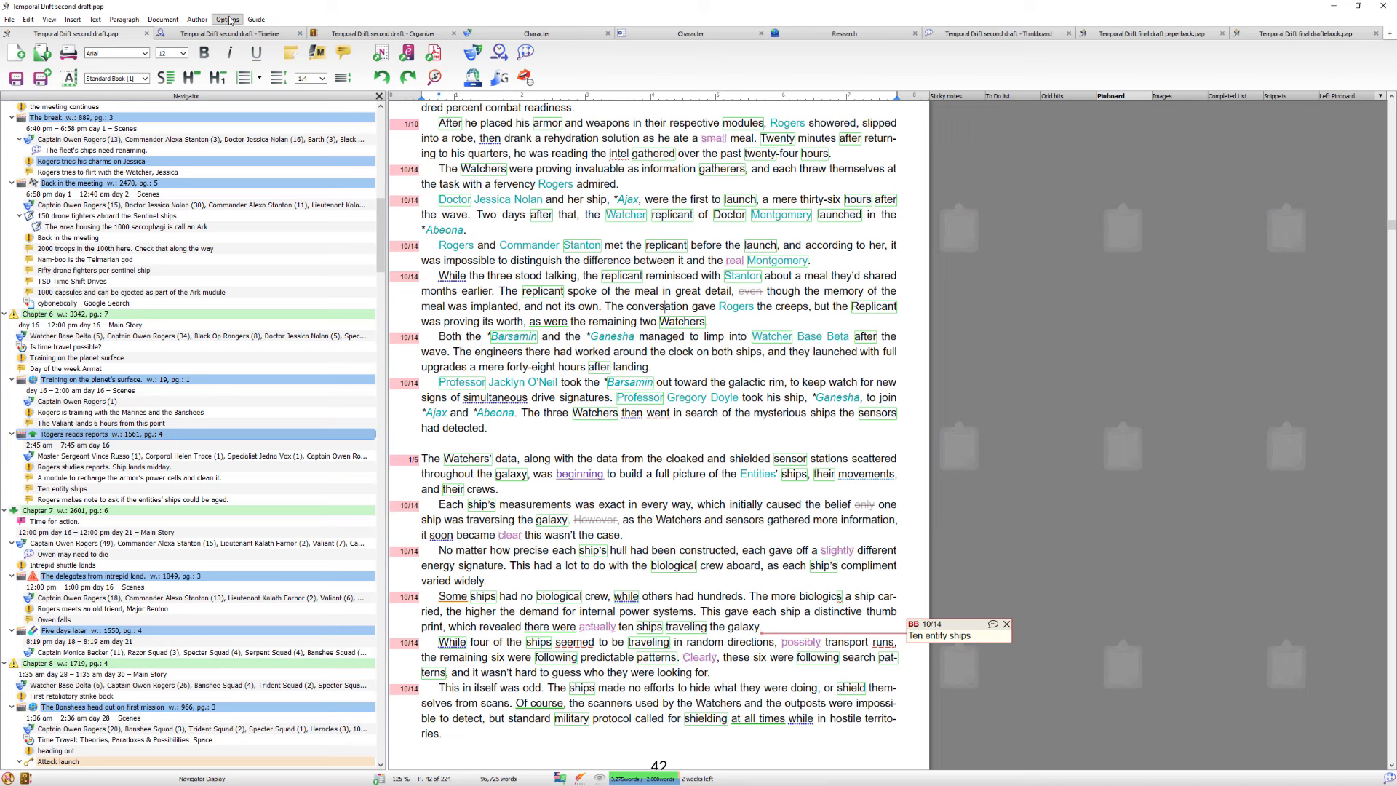
left_click(197, 20)
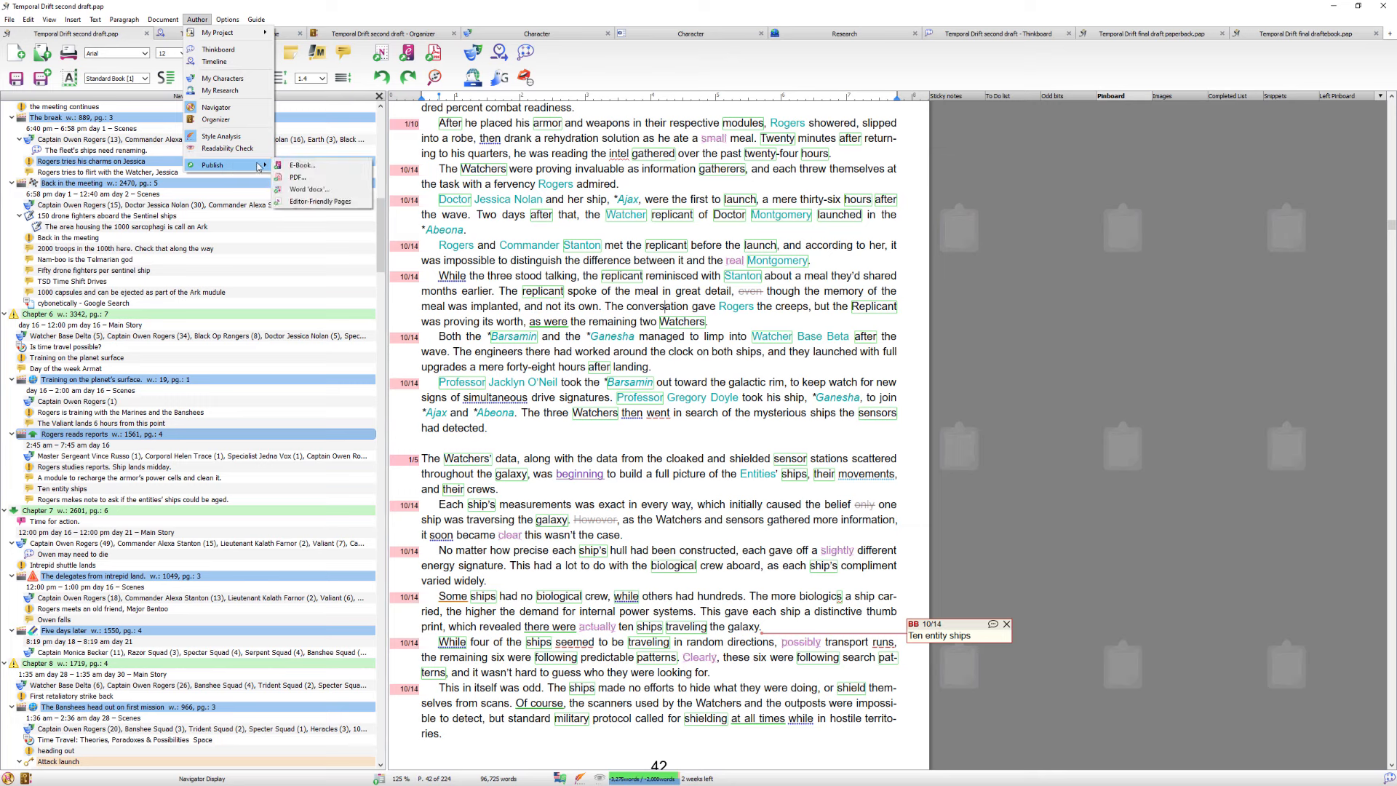
left_click(306, 167)
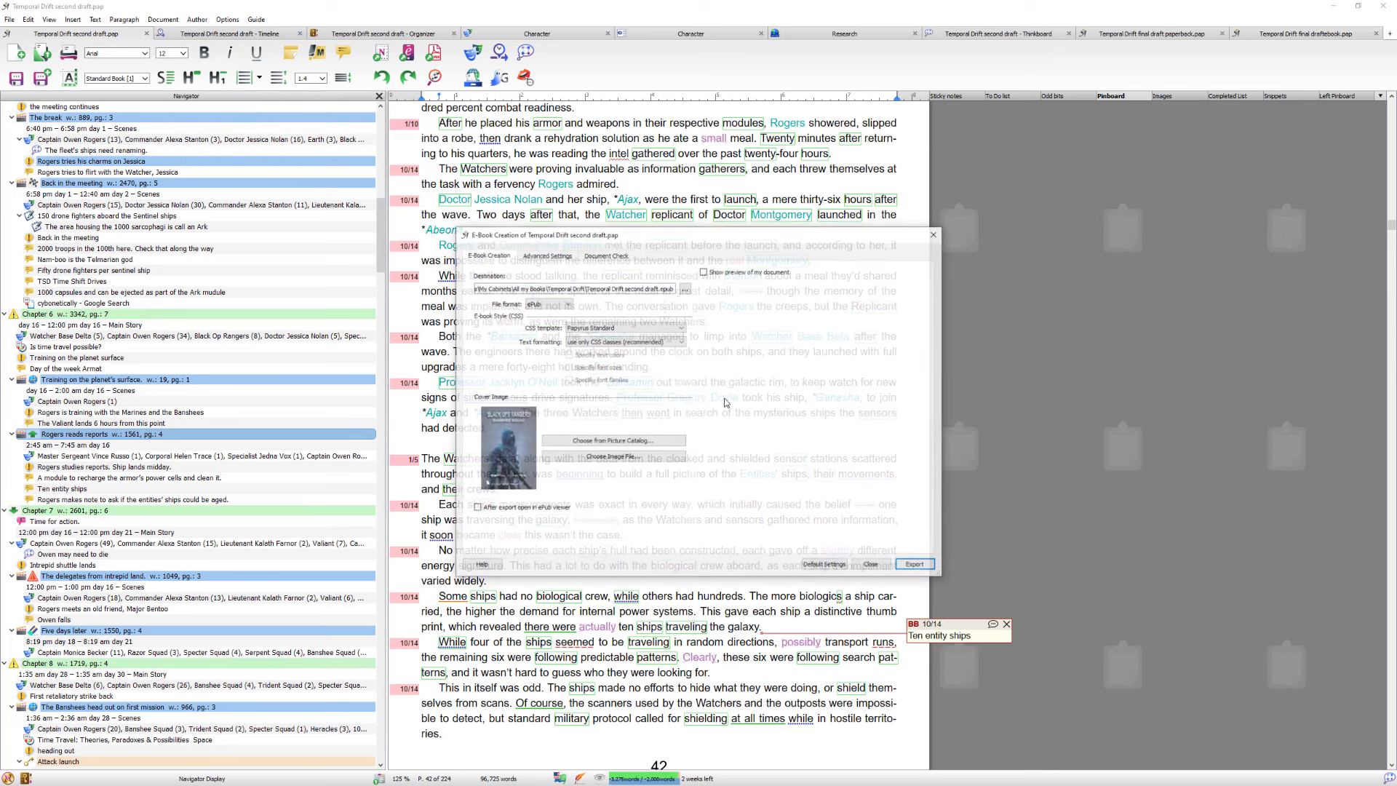
left_click(548, 304)
left_click(549, 334)
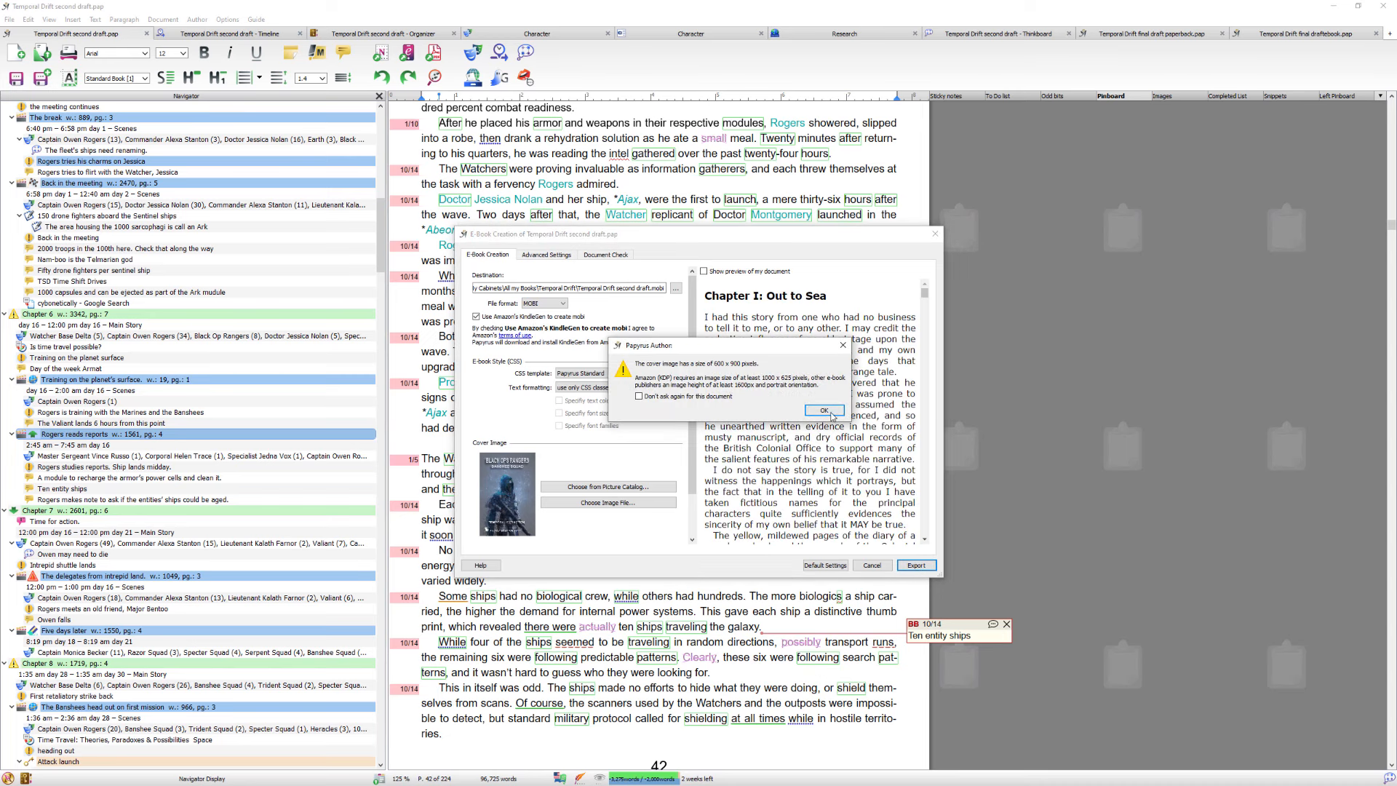
left_click(824, 410)
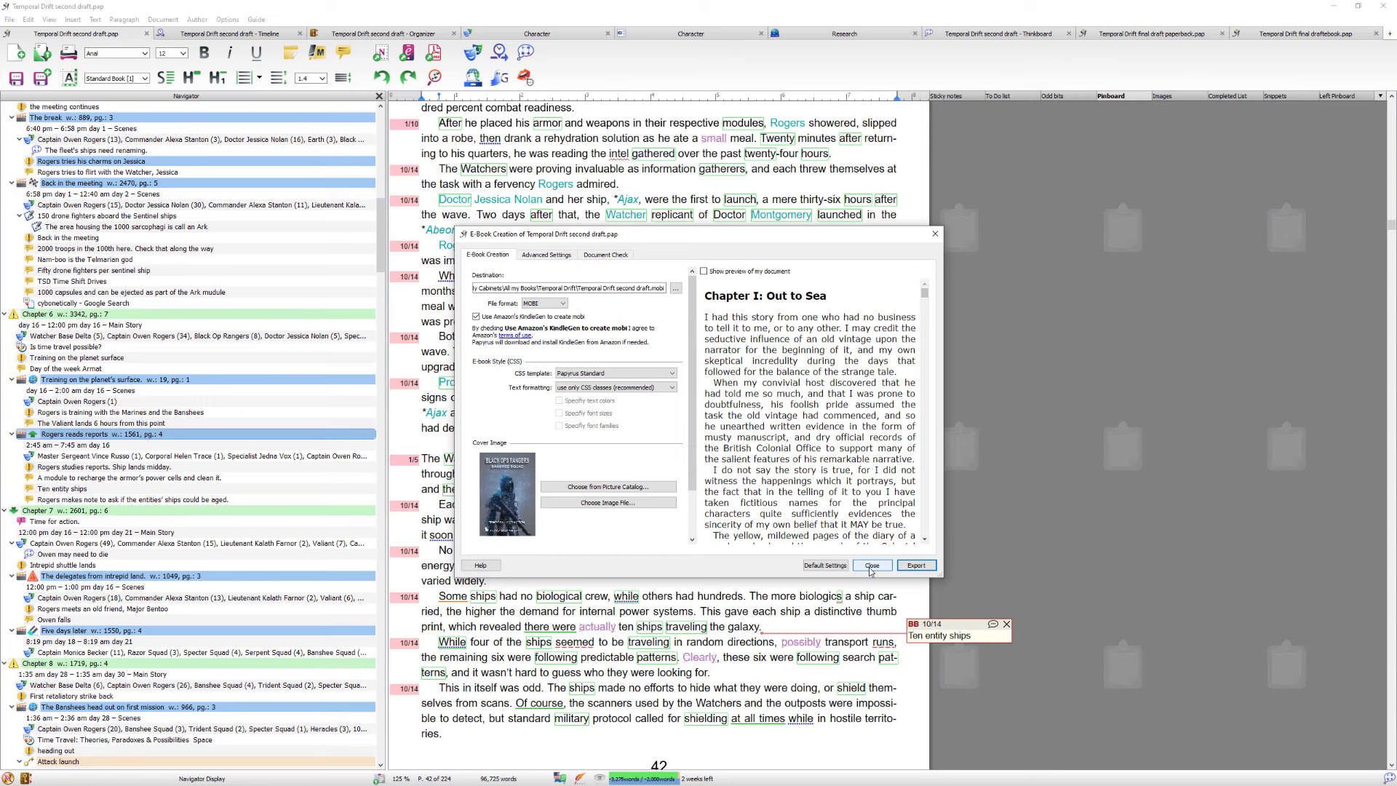
left_click(871, 570)
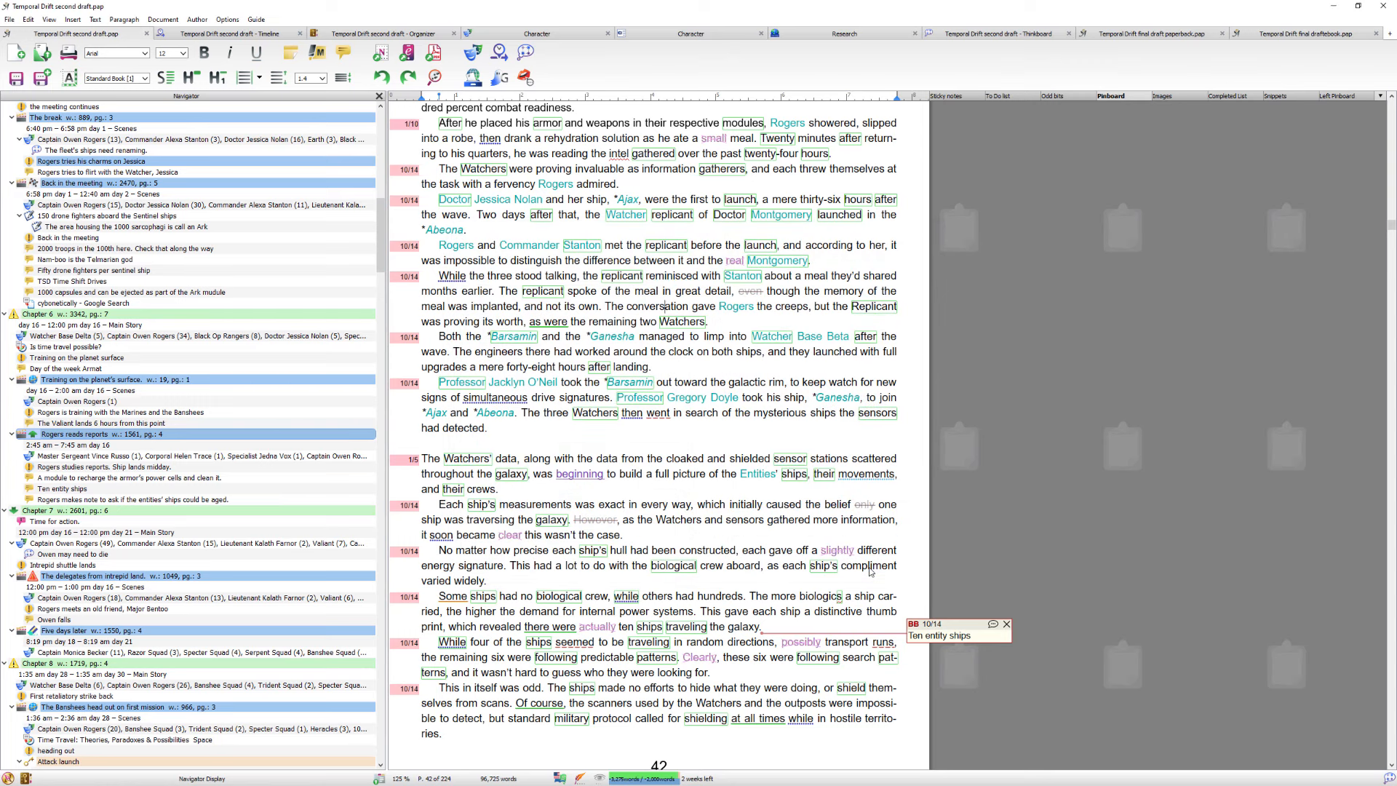